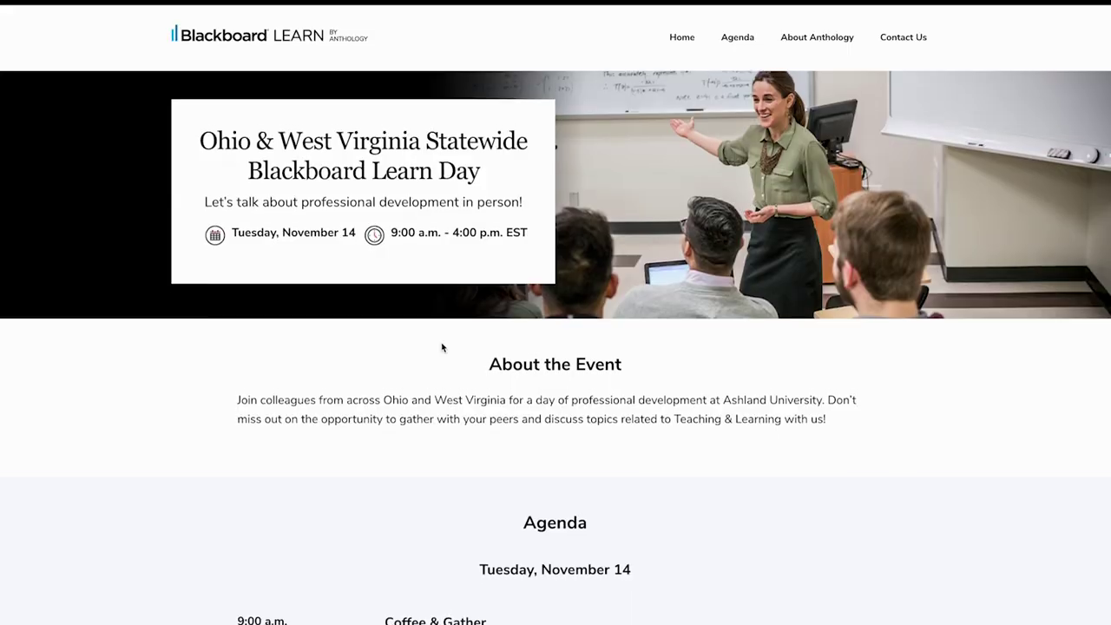
# Step: Look through the event description and the November 14 agenda on the Blackboard Learn Day page
pyautogui.scroll(-5, 441, 347)
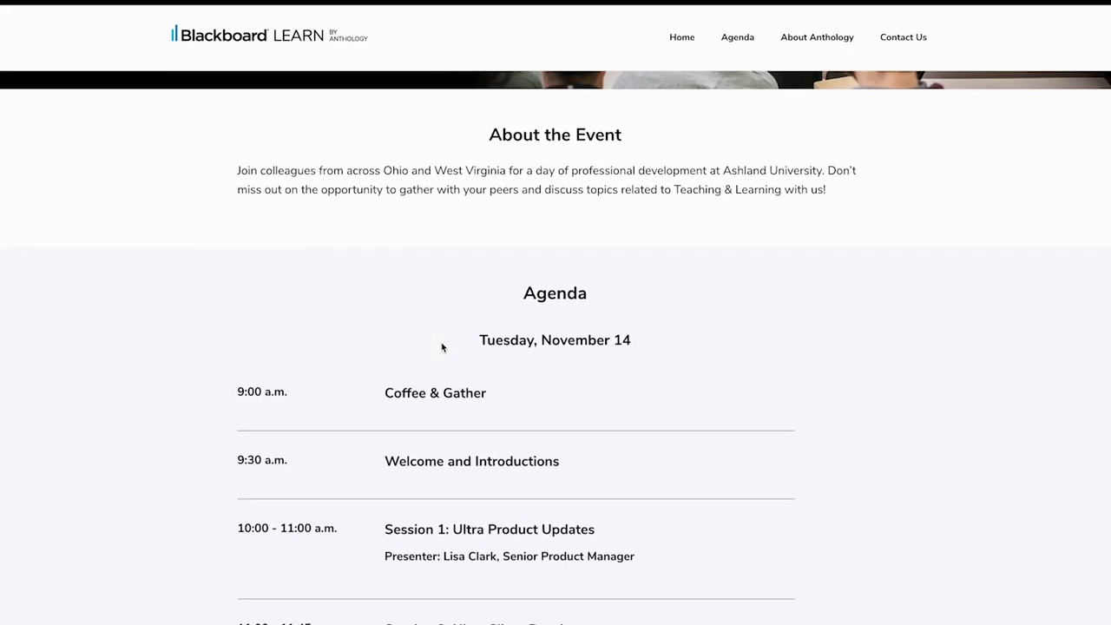
pyautogui.scroll(-4, 441, 347)
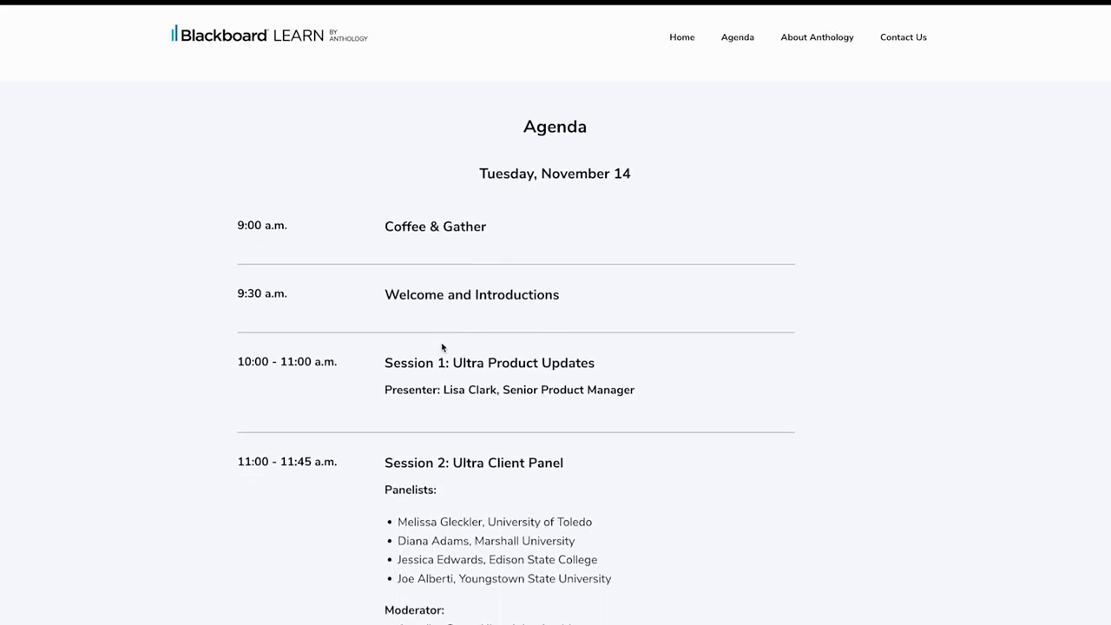
pyautogui.scroll(-5, 442, 347)
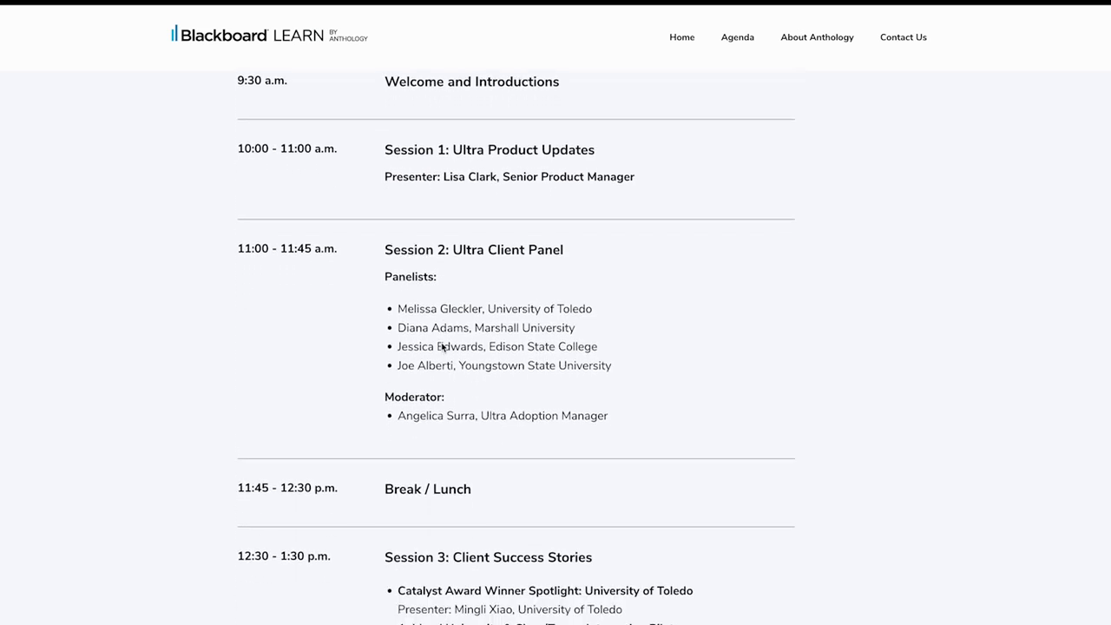
pyautogui.scroll(-4, 441, 348)
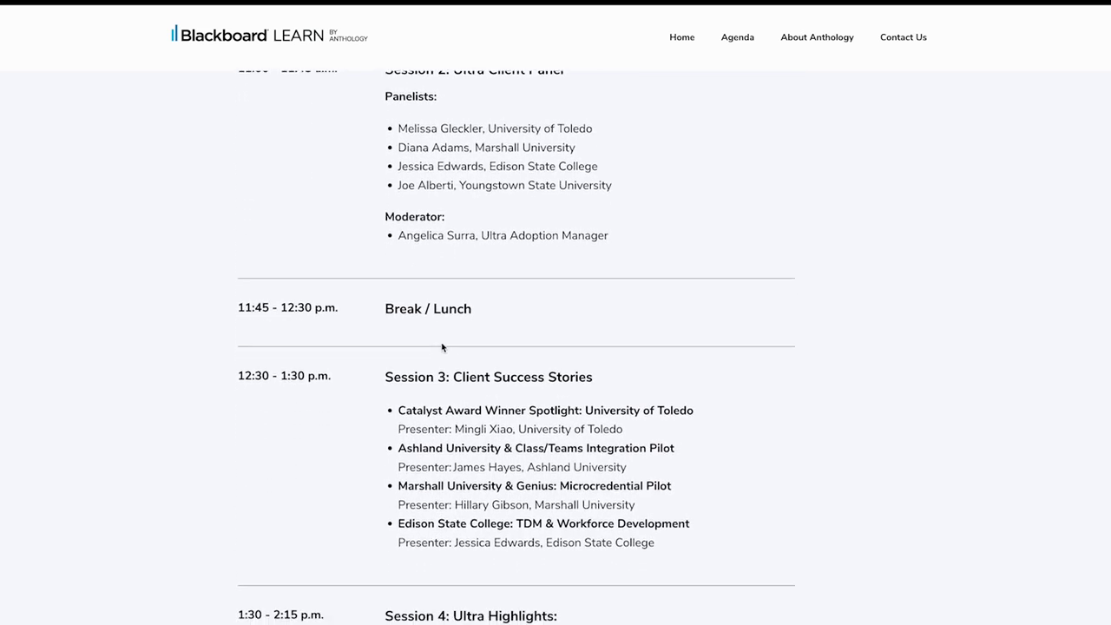
pyautogui.scroll(-5, 442, 347)
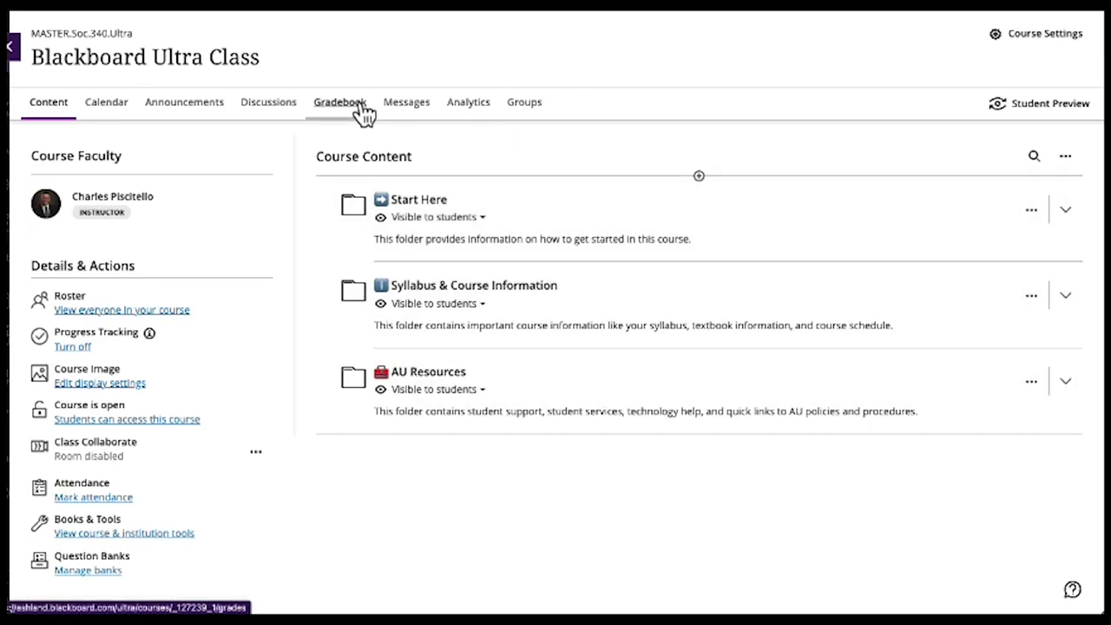
# Step: Start auto-generating learning modules below the AU Resources folder and enter "Introduction to Business" as the description
pyautogui.scroll(-1, 630, 500)
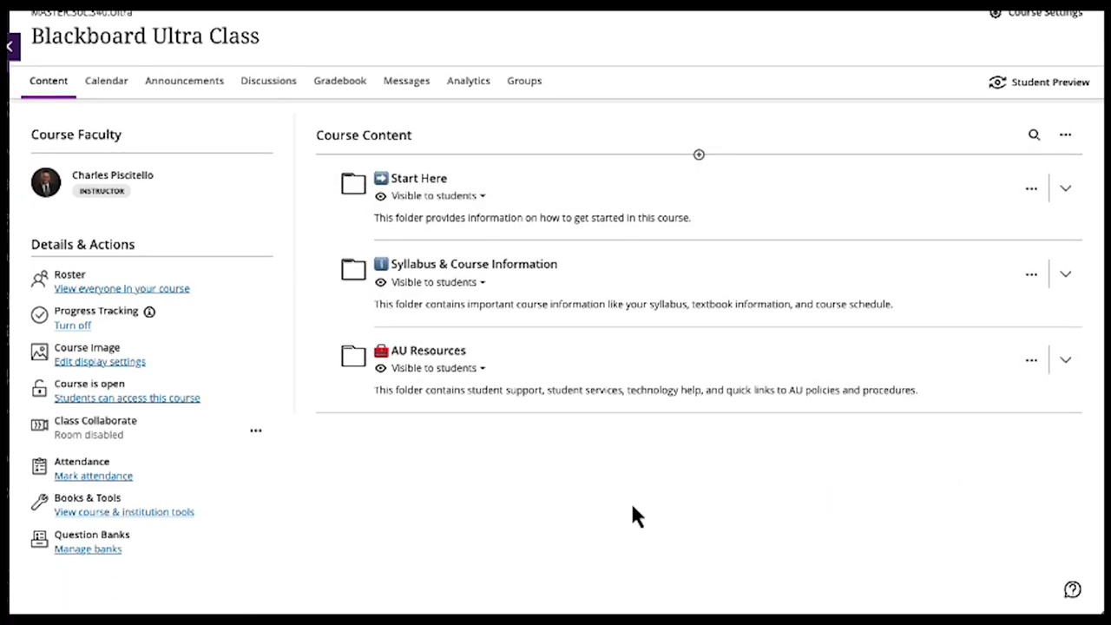
pyautogui.scroll(1, 644, 453)
pyautogui.scroll(-1, 669, 513)
pyautogui.click(699, 414)
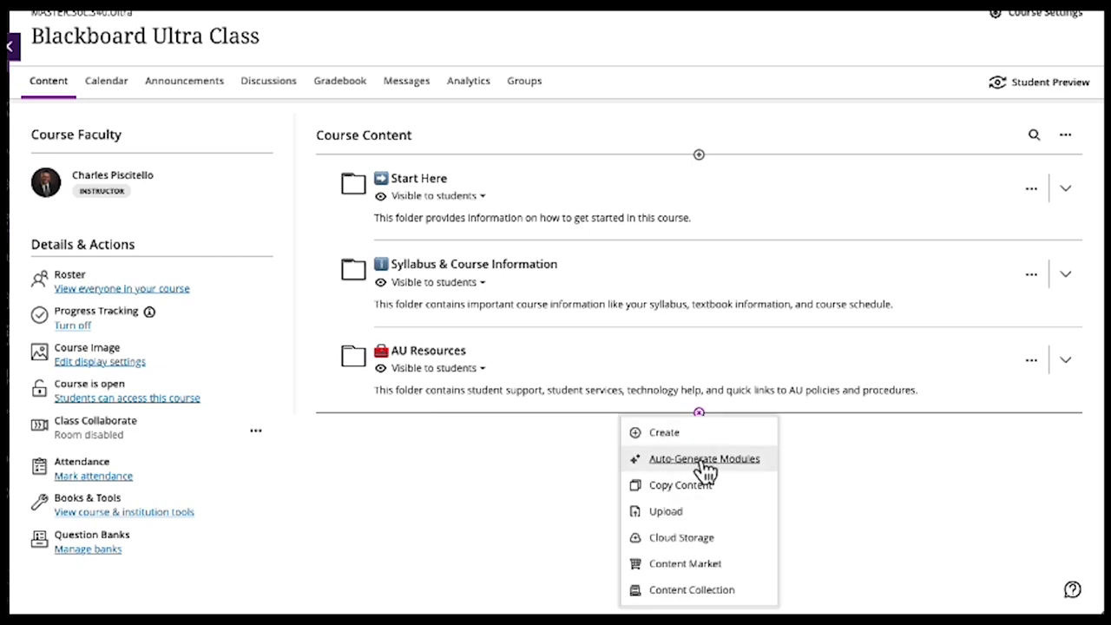
pyautogui.click(705, 459)
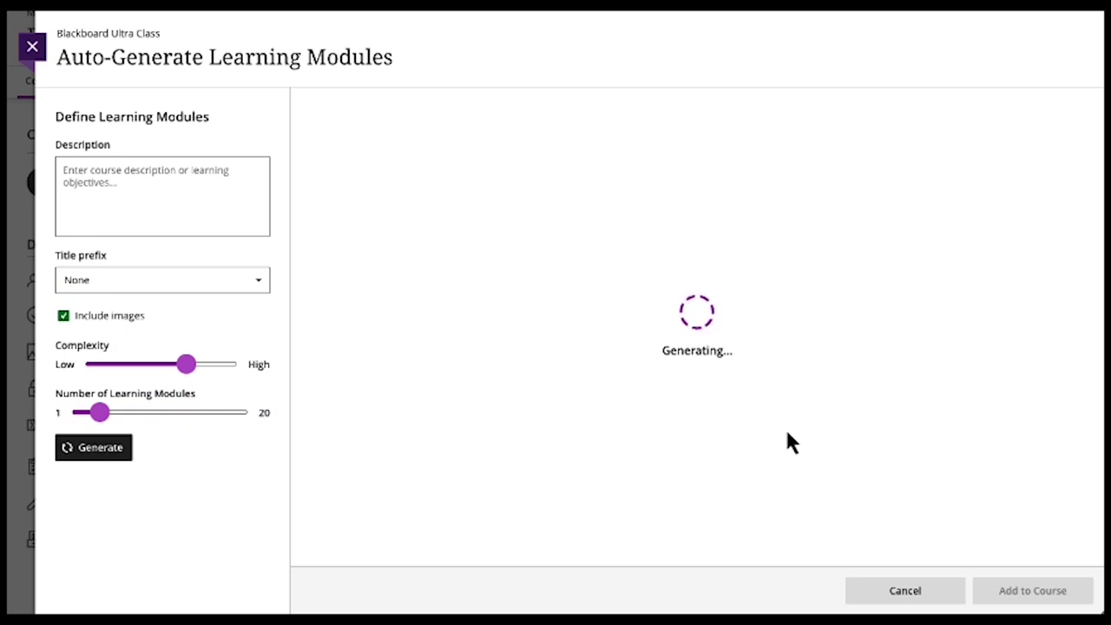
pyautogui.click(152, 192)
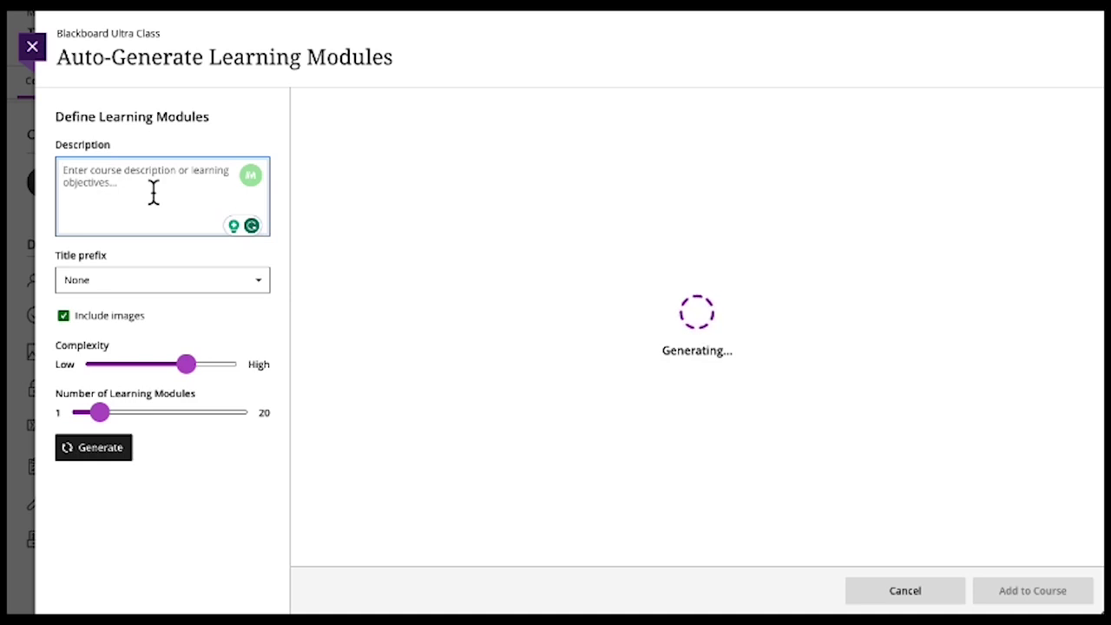
pyautogui.write('Introduction to Business')
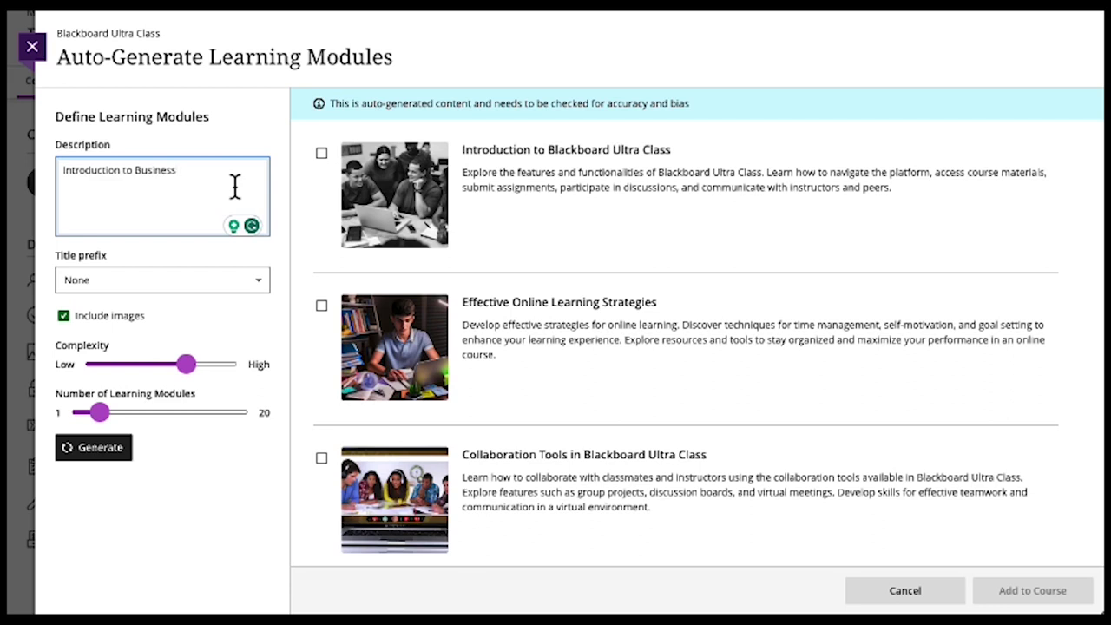
# Step: Generate 7 learning modules with the title prefix Module and look through the suggestions
pyautogui.click(127, 283)
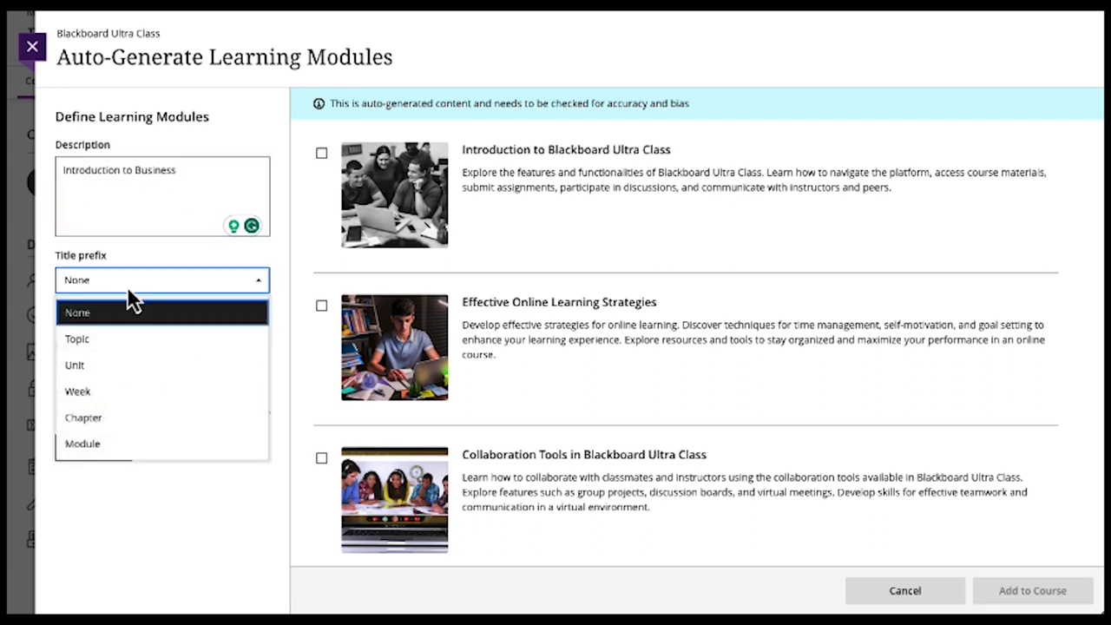
pyautogui.click(90, 451)
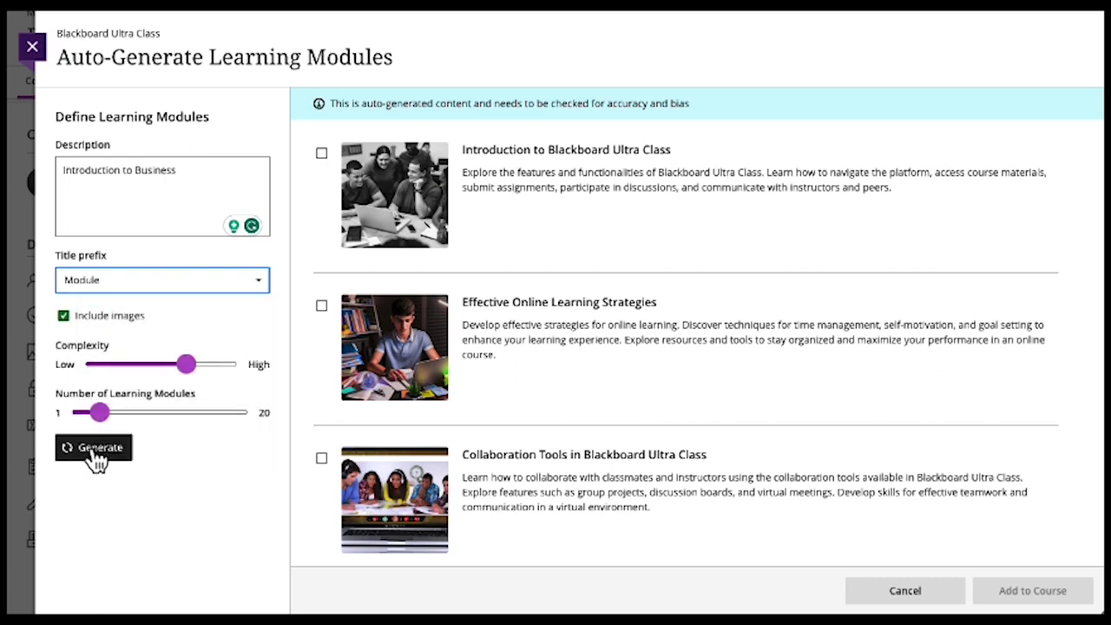
pyautogui.moveTo(102, 419); pyautogui.dragTo(132, 424)
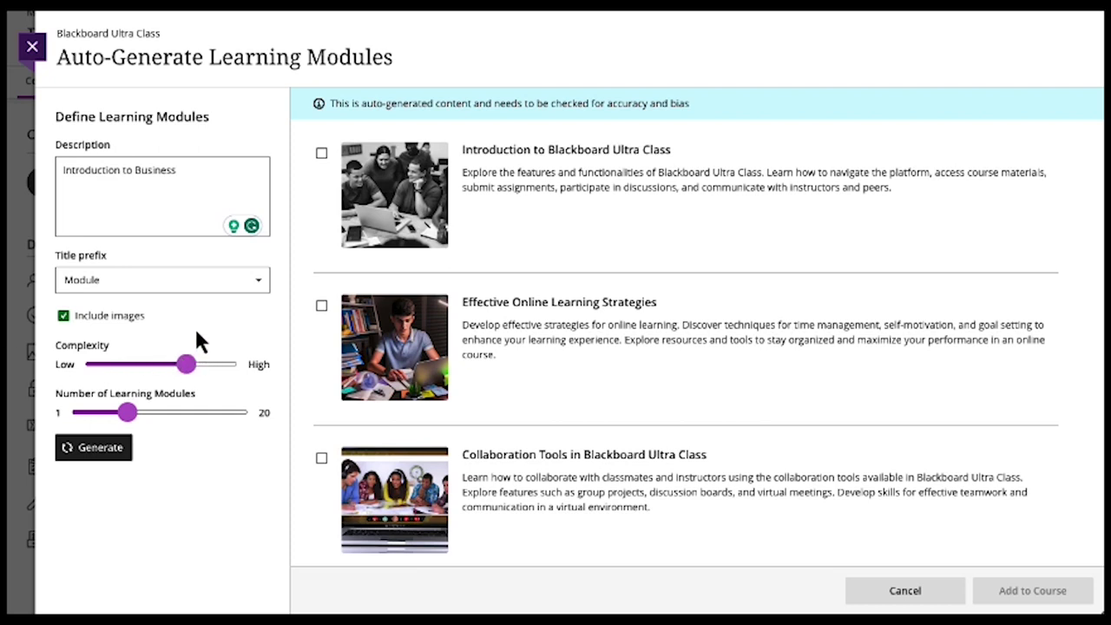
pyautogui.click(97, 448)
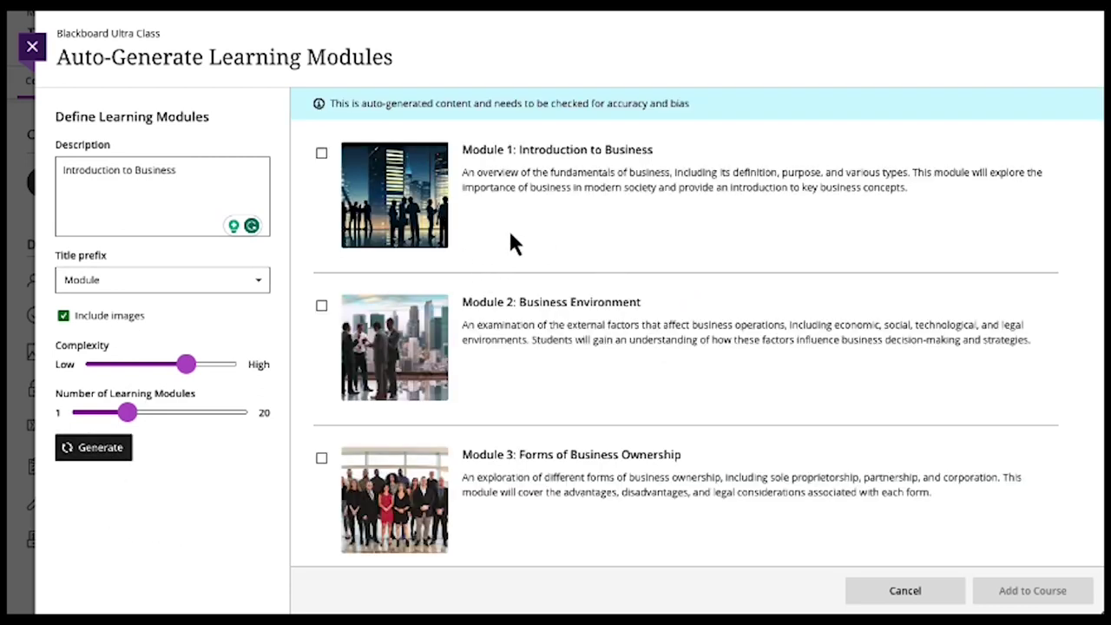
pyautogui.scroll(-7, 510, 235)
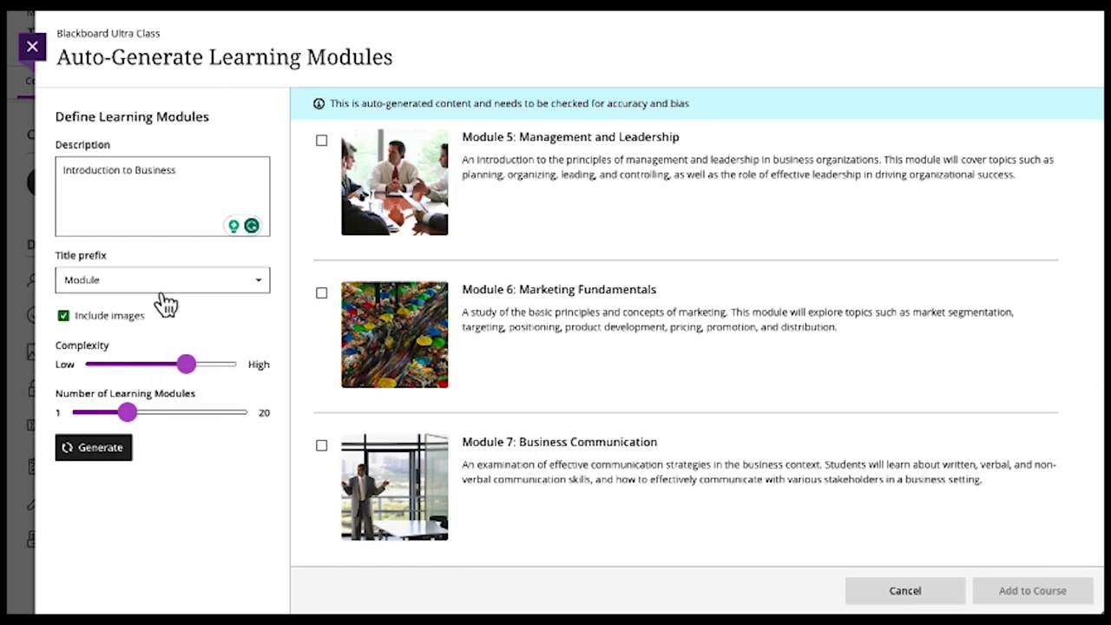
pyautogui.scroll(7, 548, 452)
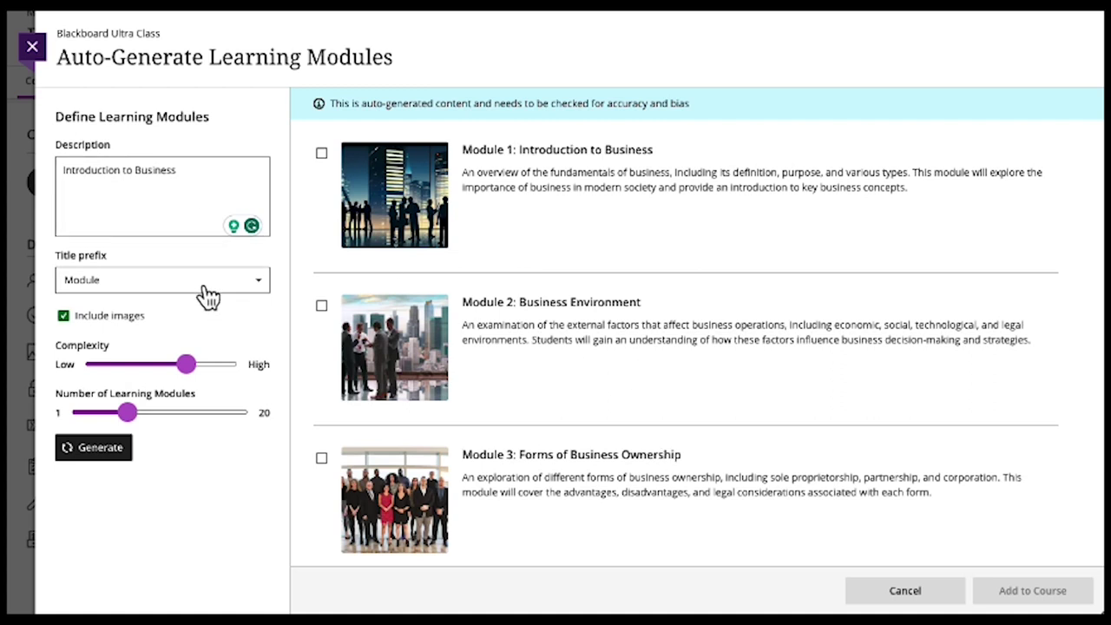
# Step: Set the title prefix to None, raise the number of learning modules to 10 and regenerate the suggestions
pyautogui.click(232, 291)
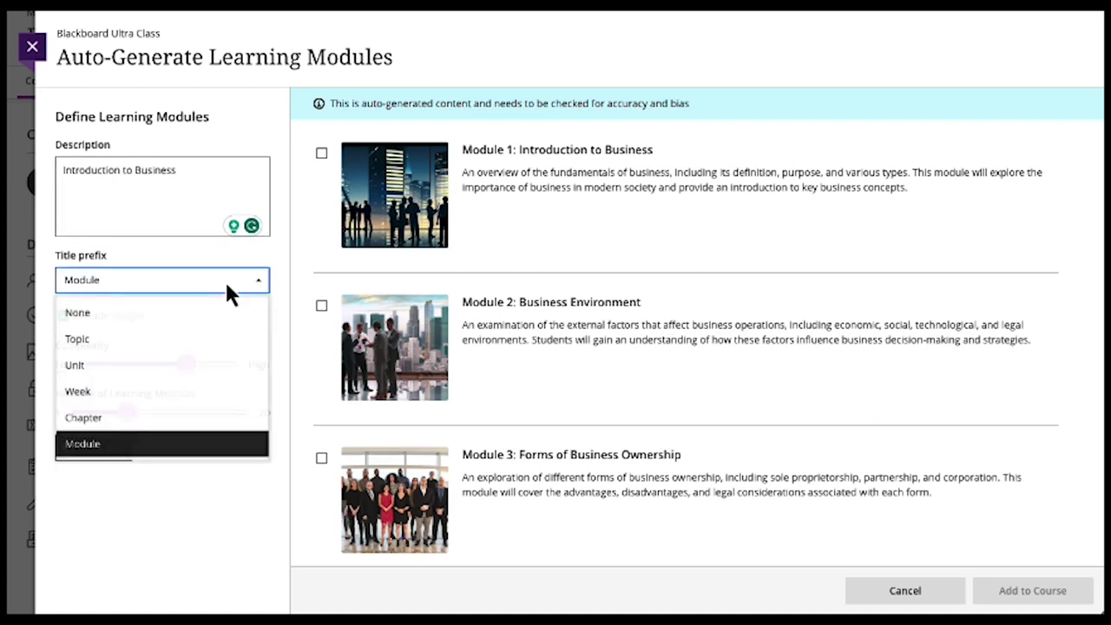
pyautogui.click(168, 318)
pyautogui.moveTo(129, 413); pyautogui.dragTo(156, 417)
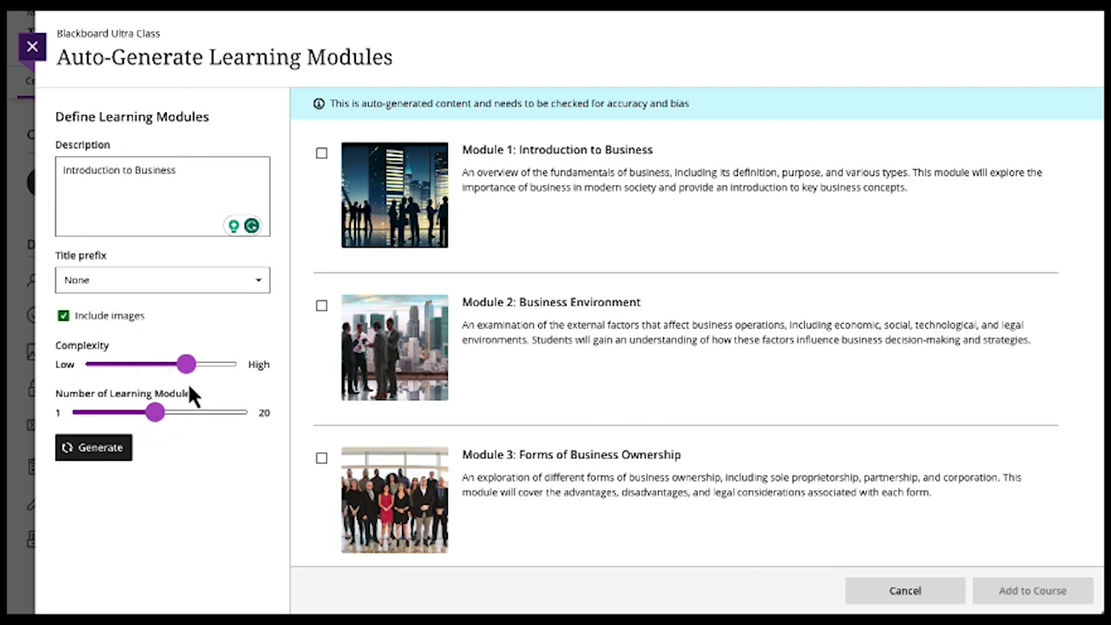
pyautogui.click(95, 453)
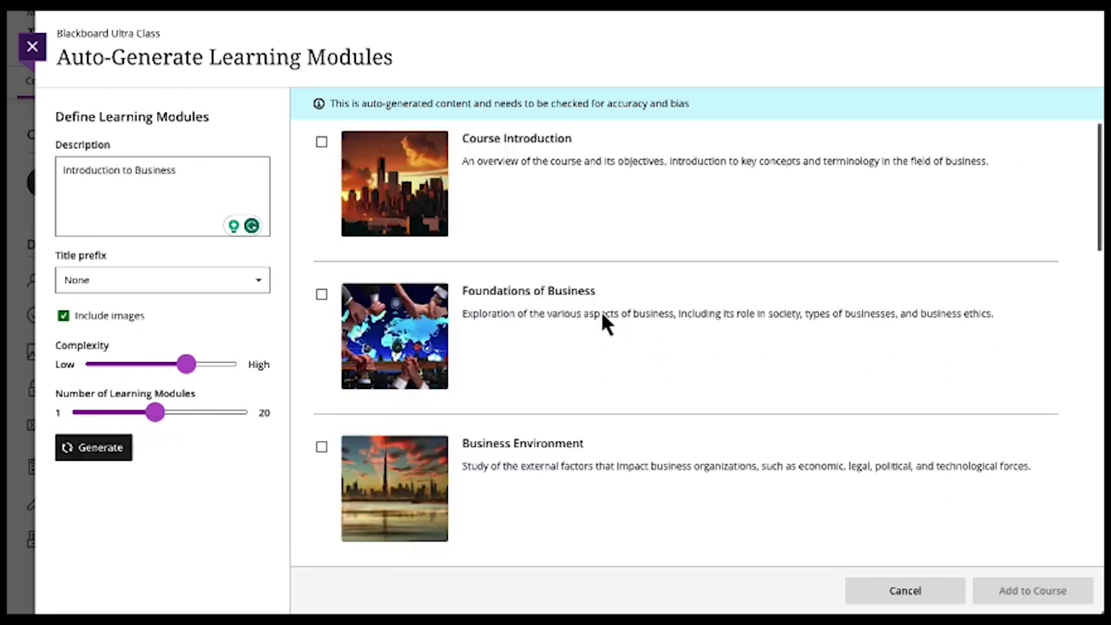
# Step: Review the generated module suggestions, including the full description of Foundations of Business
pyautogui.scroll(-3, 599, 307)
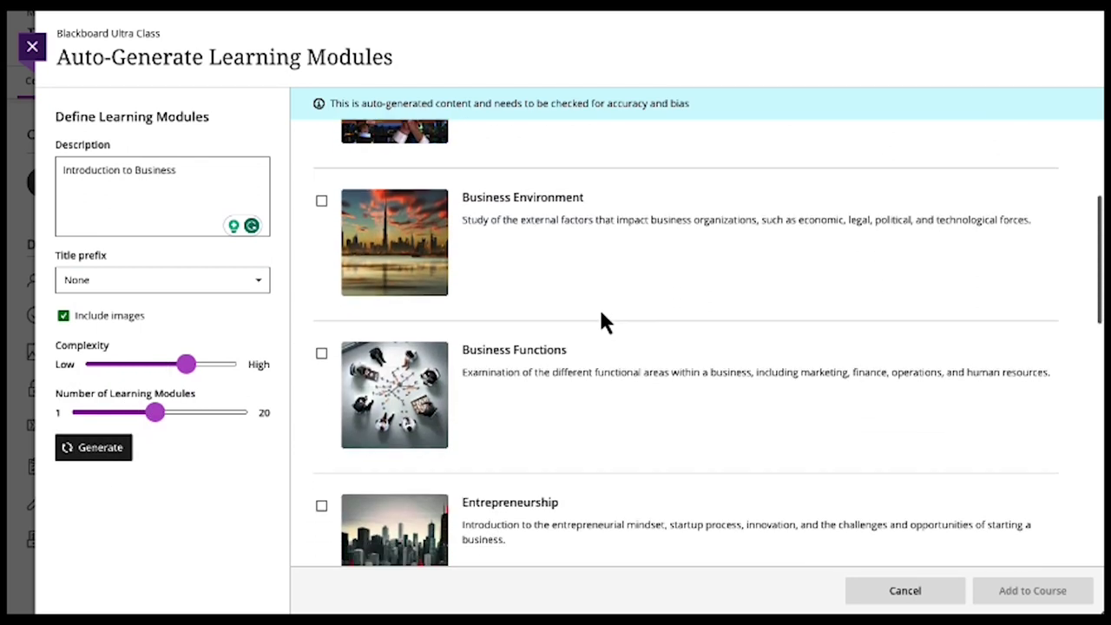
pyautogui.scroll(-8, 576, 328)
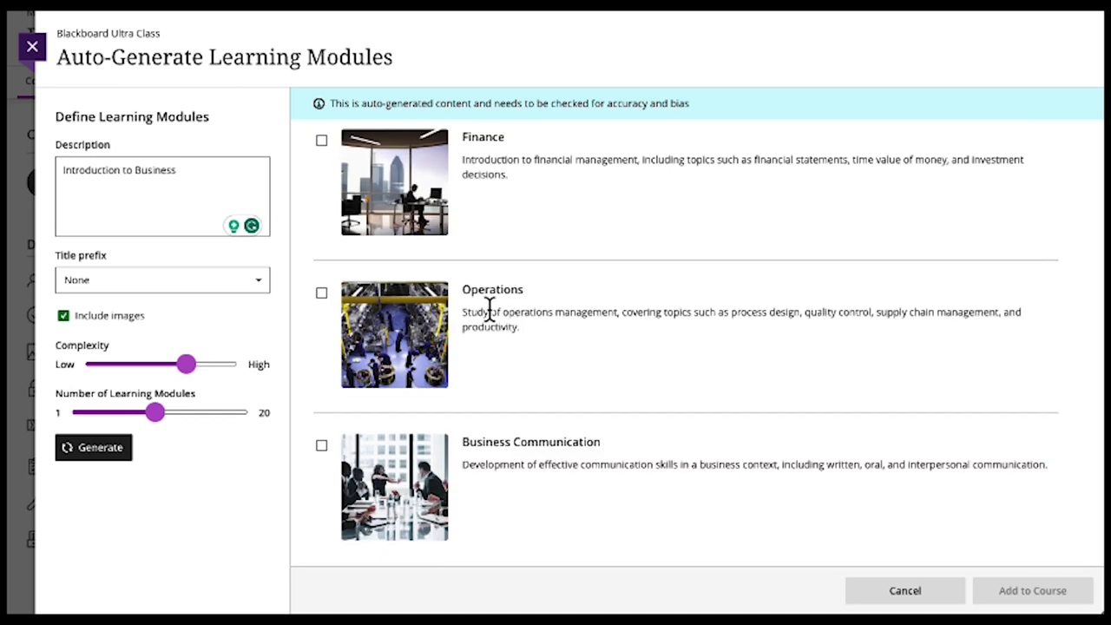
pyautogui.scroll(10, 488, 312)
pyautogui.scroll(2, 492, 316)
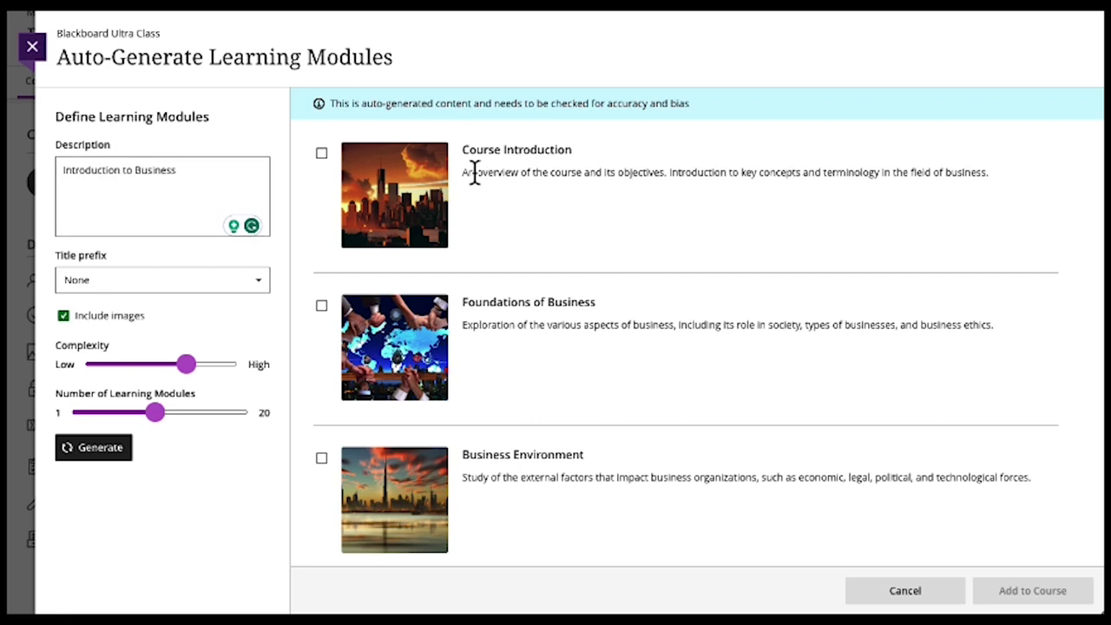
pyautogui.moveTo(464, 324); pyautogui.dragTo(838, 325)
pyautogui.click(946, 329)
pyautogui.tripleClick(973, 324)
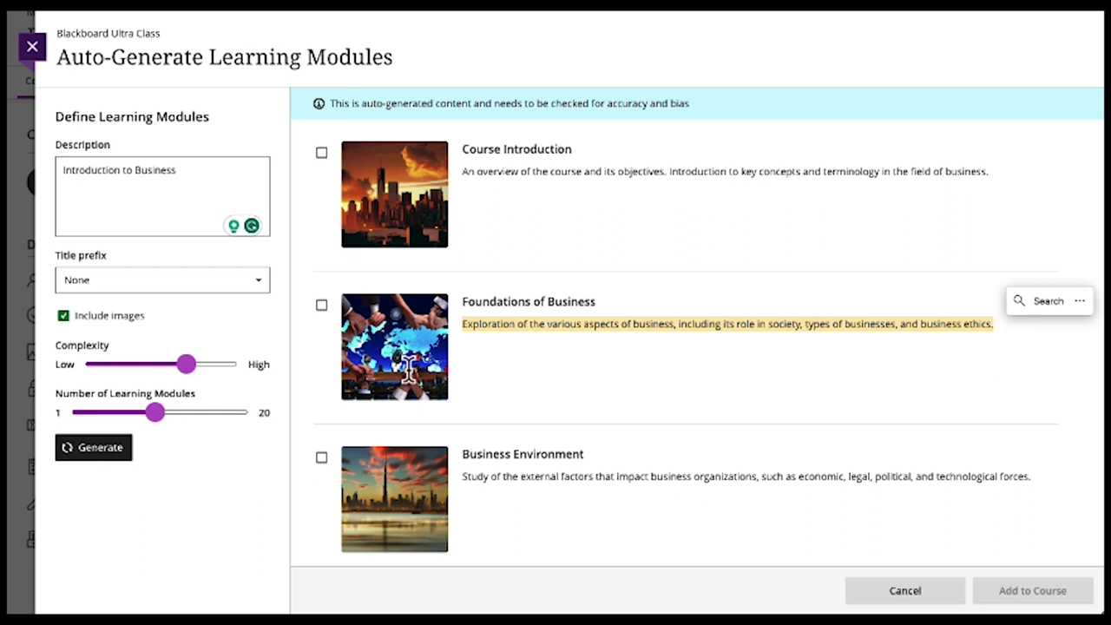
# Step: Add the Foundations of Business, Business Environment, Business Functions, Entrepreneurship, Management, Marketing and Finance modules to the course
pyautogui.click(321, 304)
pyautogui.click(321, 458)
pyautogui.scroll(-2, 328, 482)
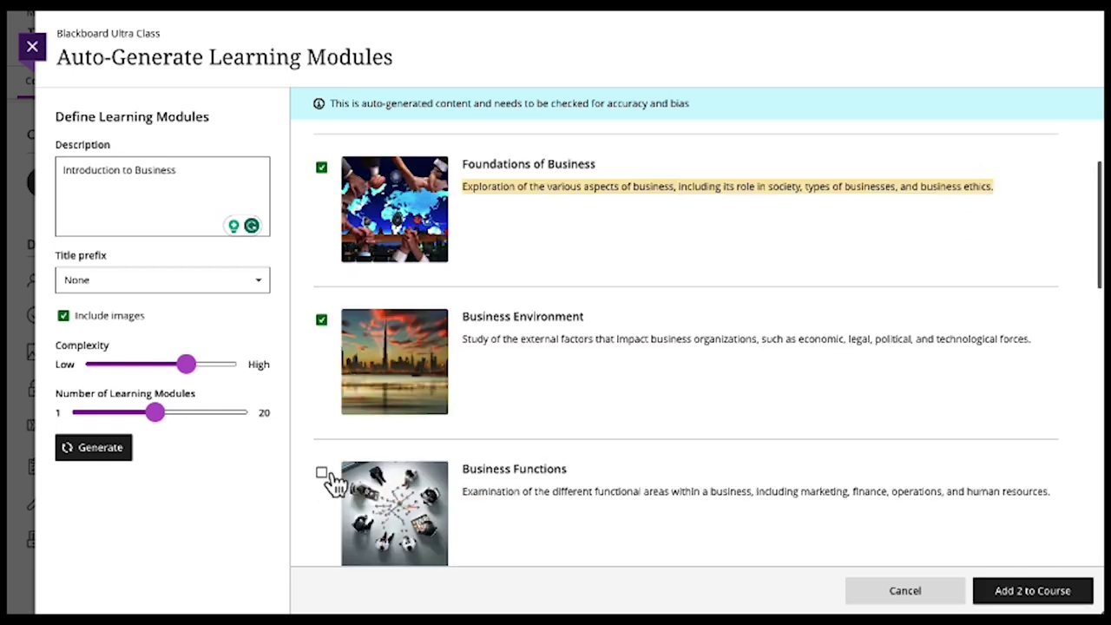
pyautogui.click(321, 475)
pyautogui.scroll(-3, 325, 482)
pyautogui.click(322, 508)
pyautogui.scroll(-3, 325, 512)
pyautogui.click(322, 512)
pyautogui.click(322, 518)
pyautogui.scroll(-2, 324, 521)
pyautogui.click(322, 502)
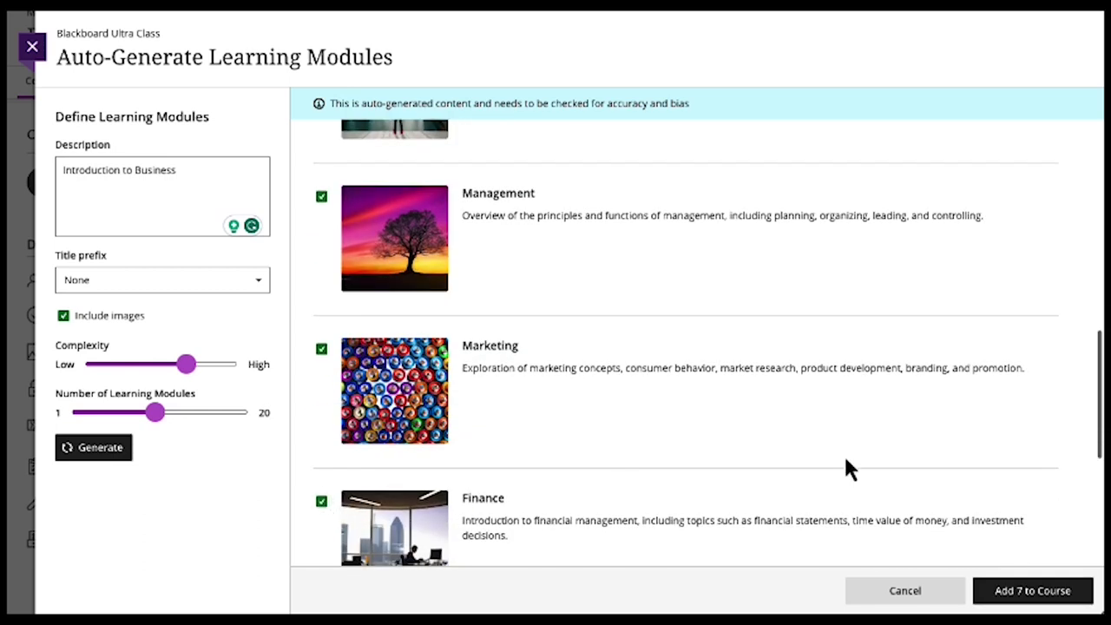
pyautogui.click(1032, 592)
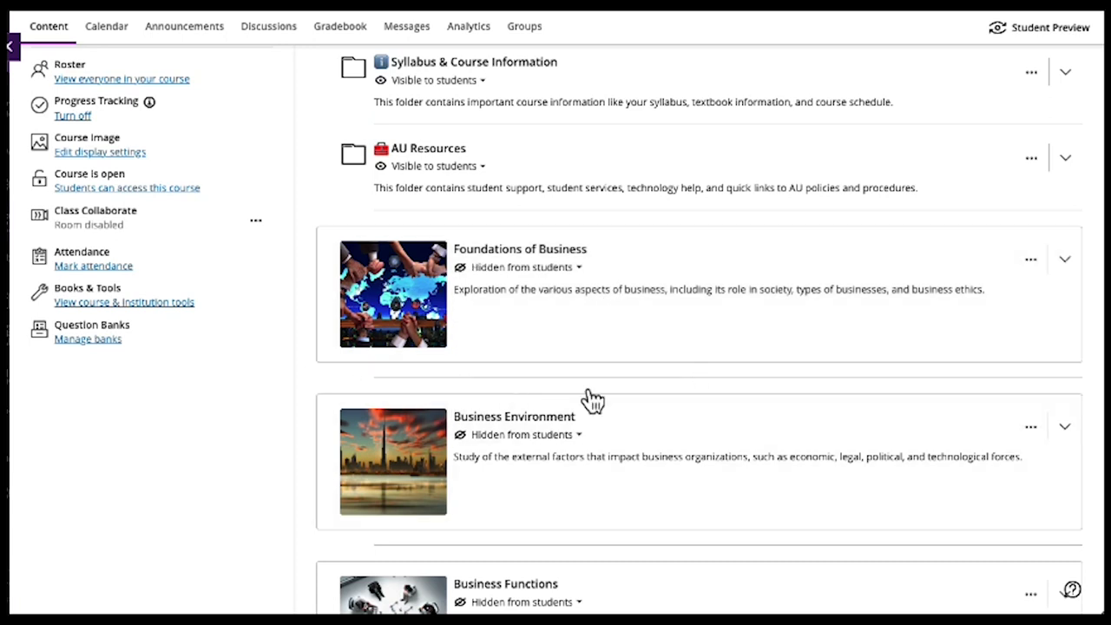
# Step: Try to put "Module 1 - " in front of the Foundations of Business module's title and check its image settings
pyautogui.click(1031, 266)
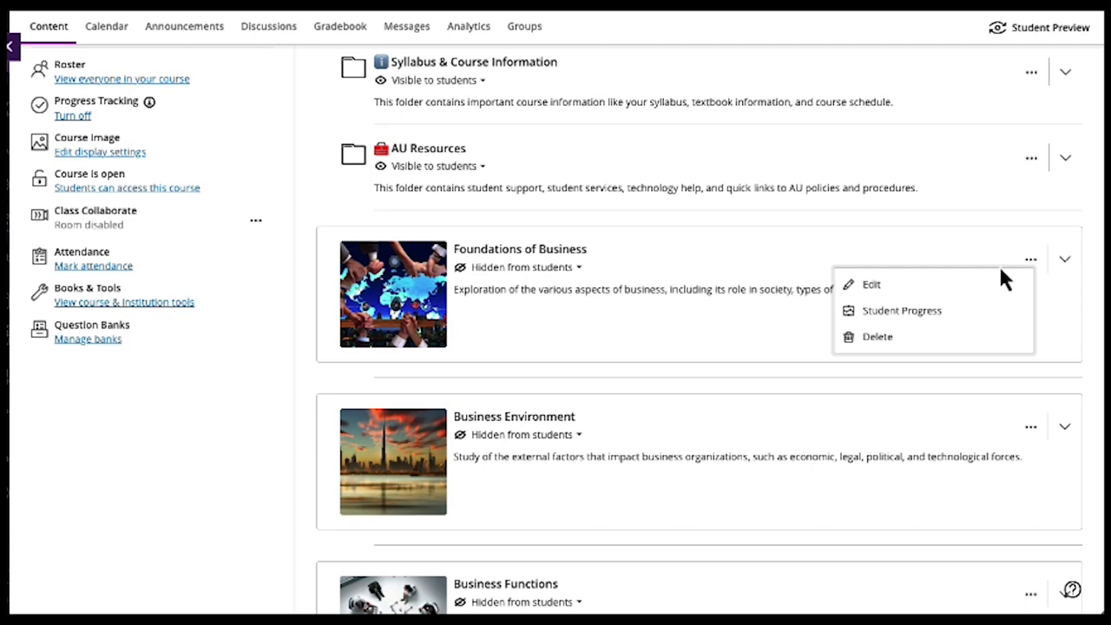
pyautogui.click(904, 291)
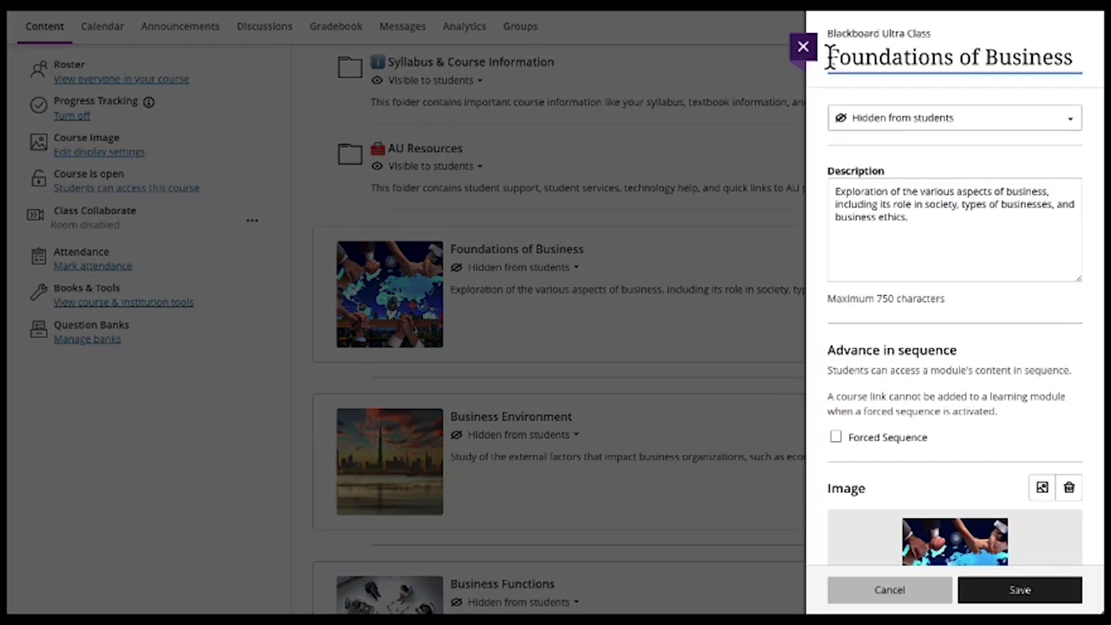
pyautogui.click(830, 58)
pyautogui.write('Module 1 -')
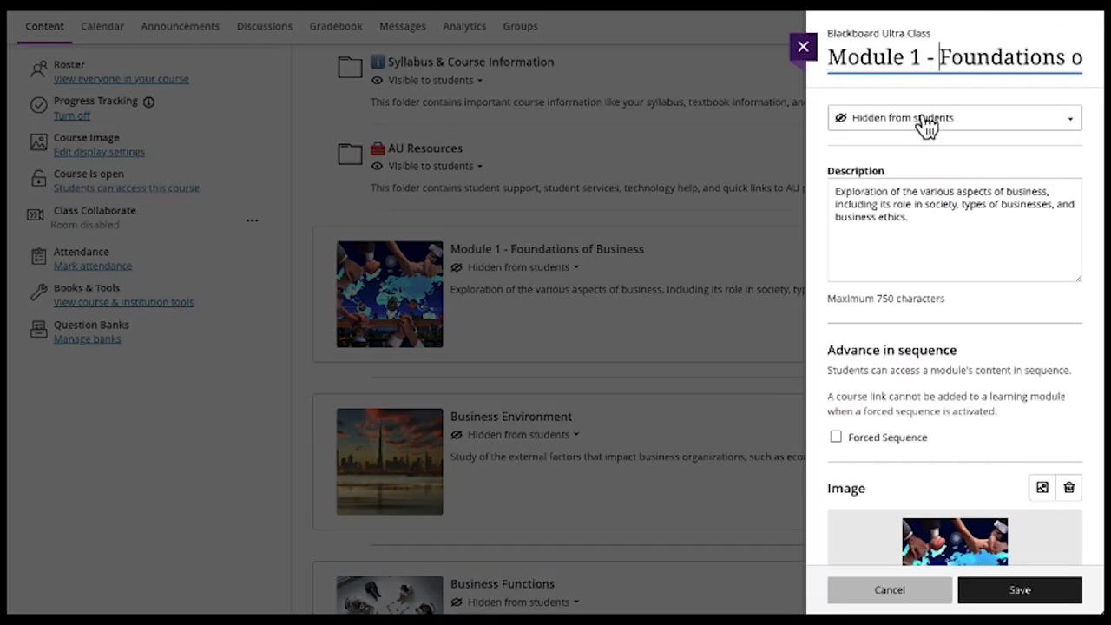
pyautogui.scroll(-3, 945, 396)
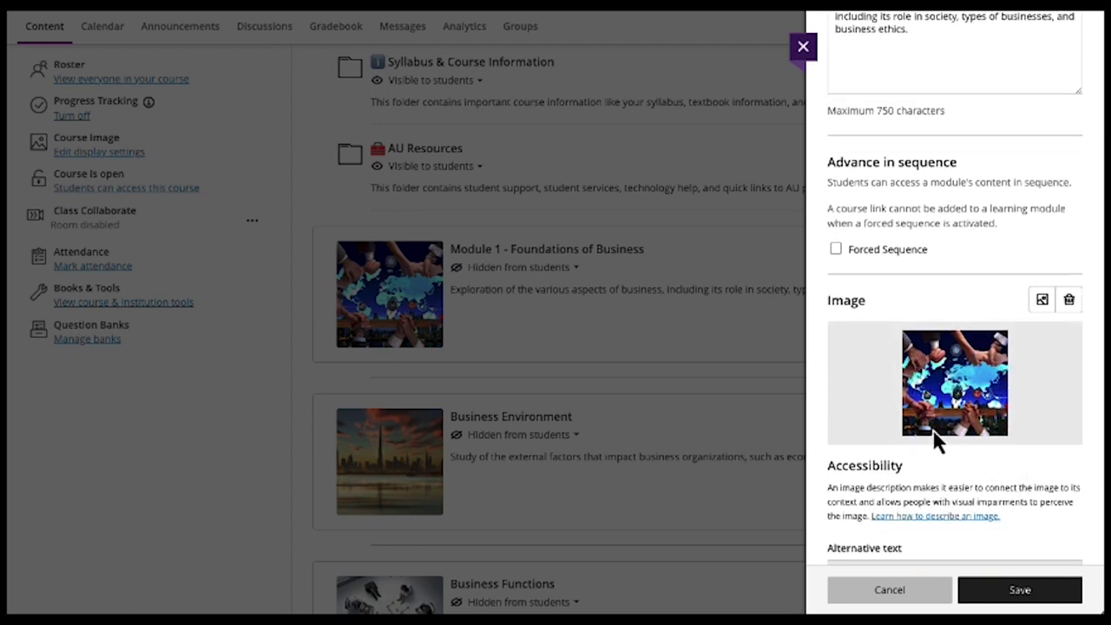
pyautogui.click(1070, 302)
pyautogui.click(667, 375)
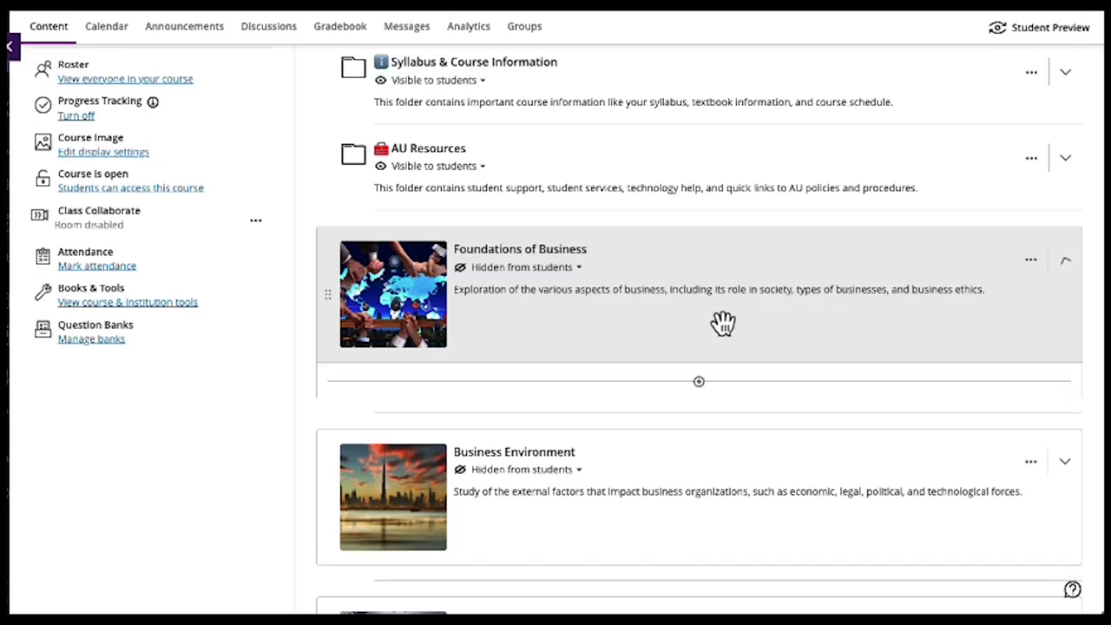
# Step: Create a new document inside the Foundations of Business module
pyautogui.scroll(-2, 636, 307)
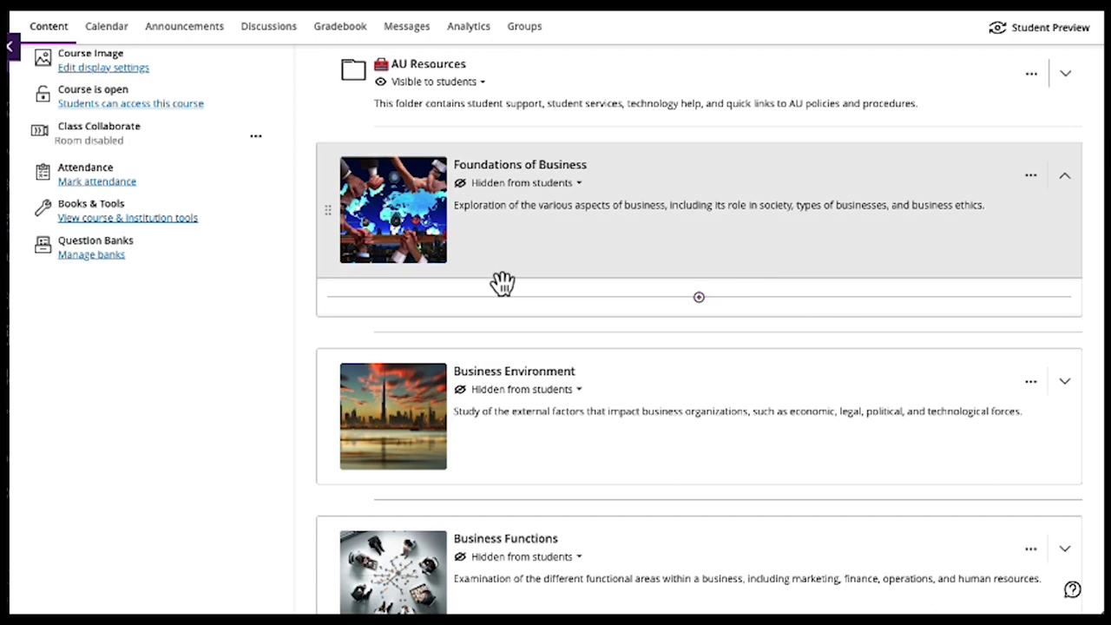
pyautogui.click(698, 297)
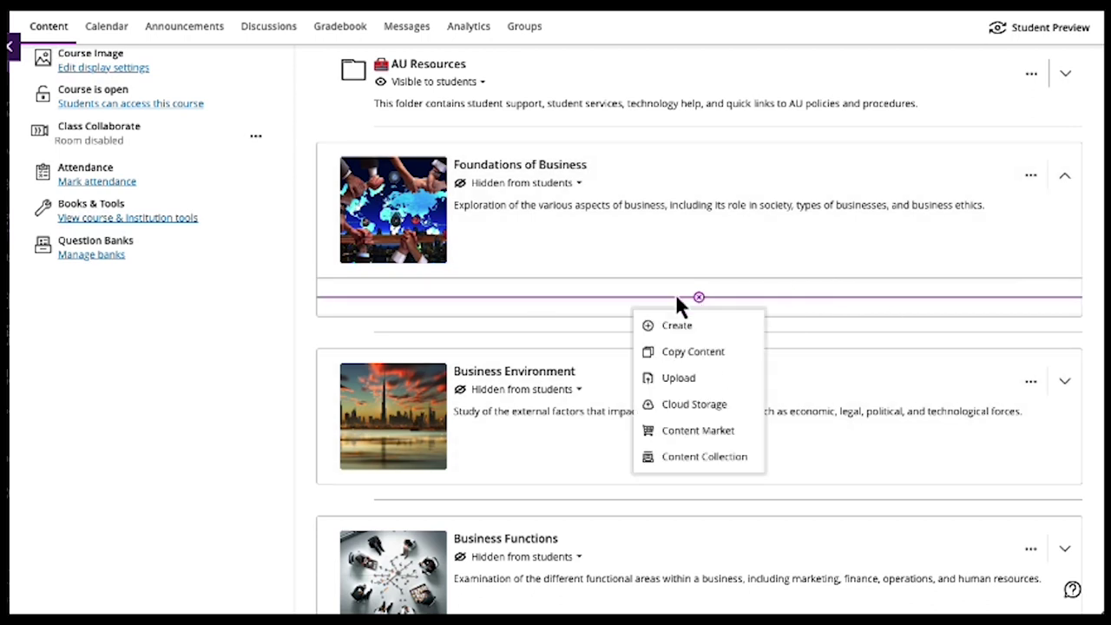
pyautogui.click(709, 328)
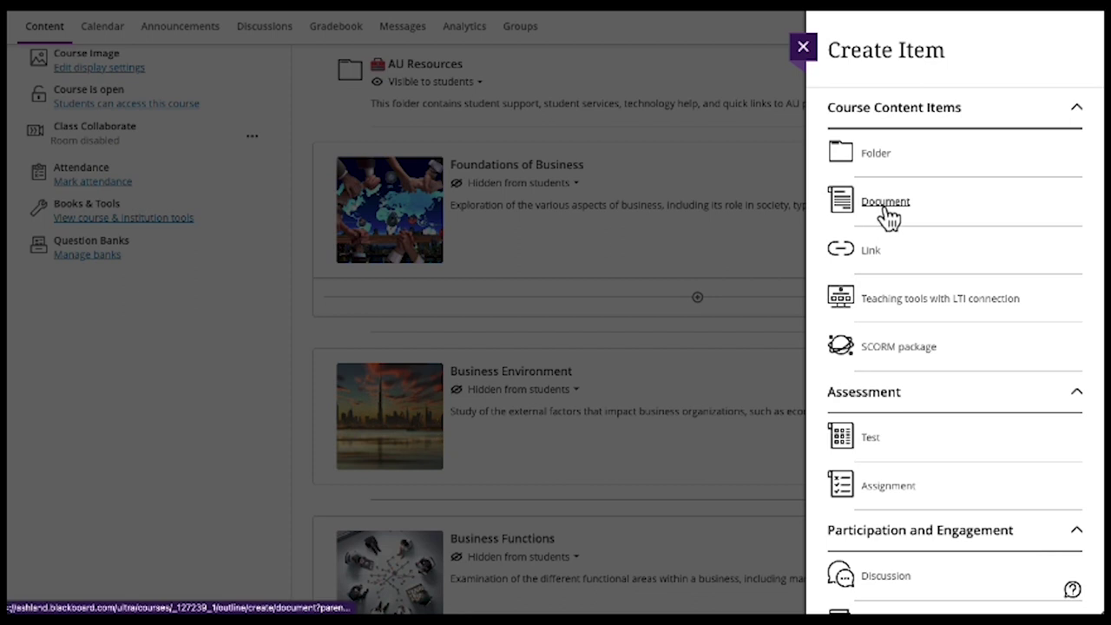
pyautogui.click(885, 202)
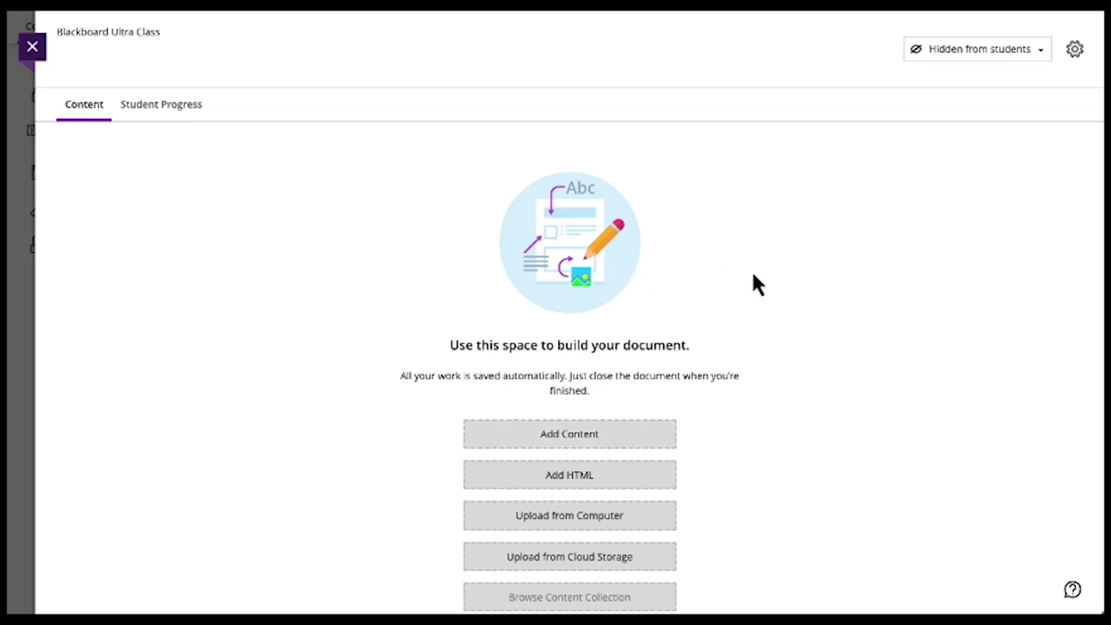
# Step: Attach Jacobs_OSCM_17e_Chap001_Accessible.pptx to the document with the View and download option, save it and preview the file
pyautogui.click(566, 439)
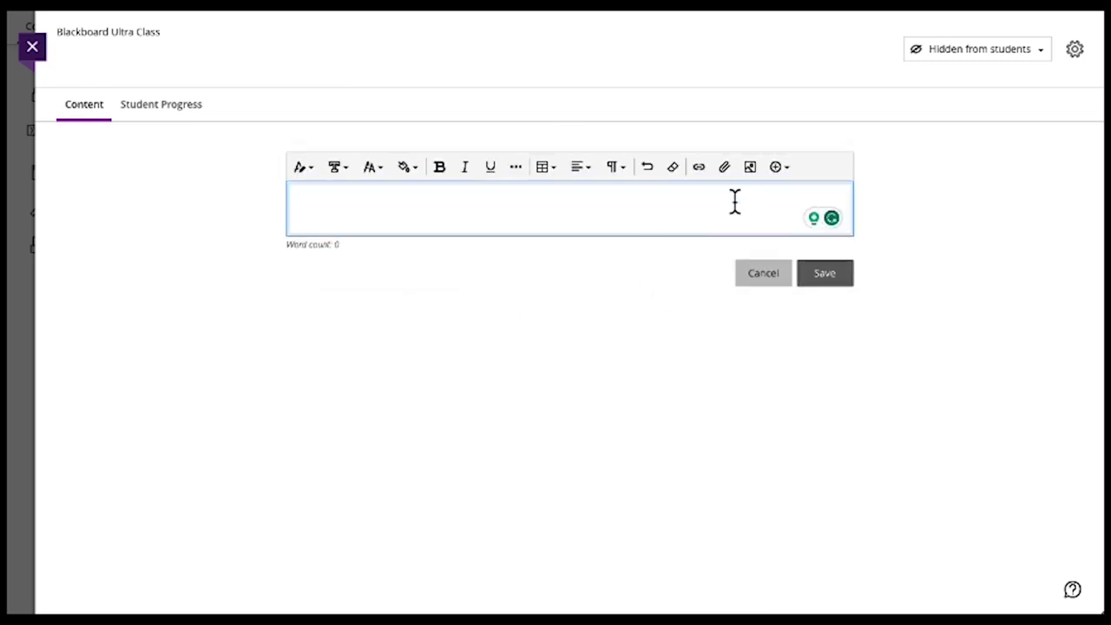
pyautogui.click(725, 168)
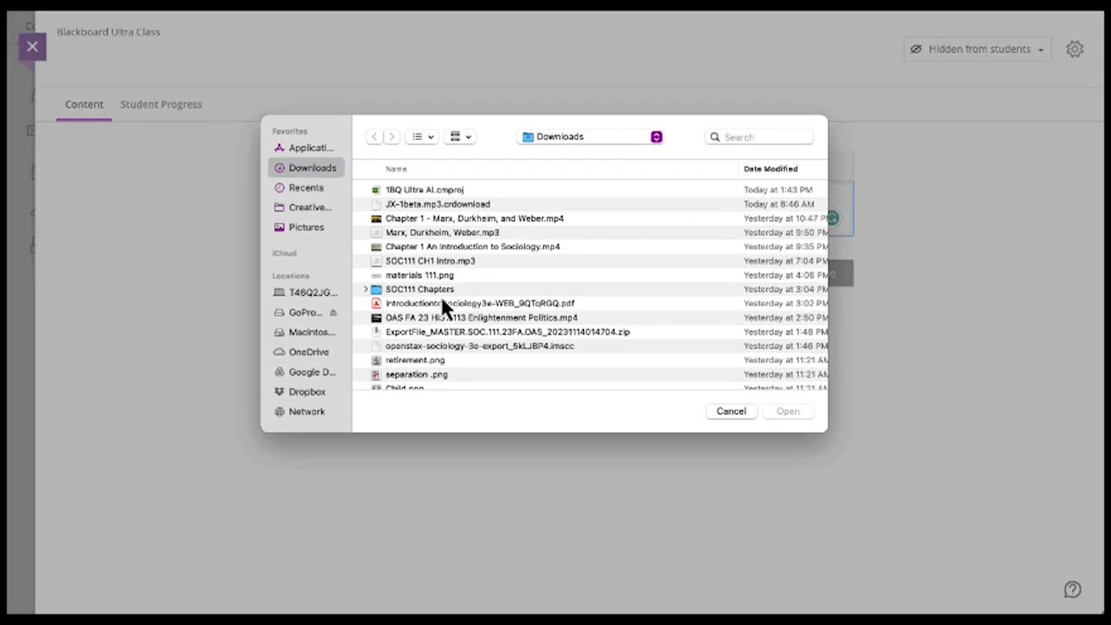
pyautogui.scroll(-5, 433, 326)
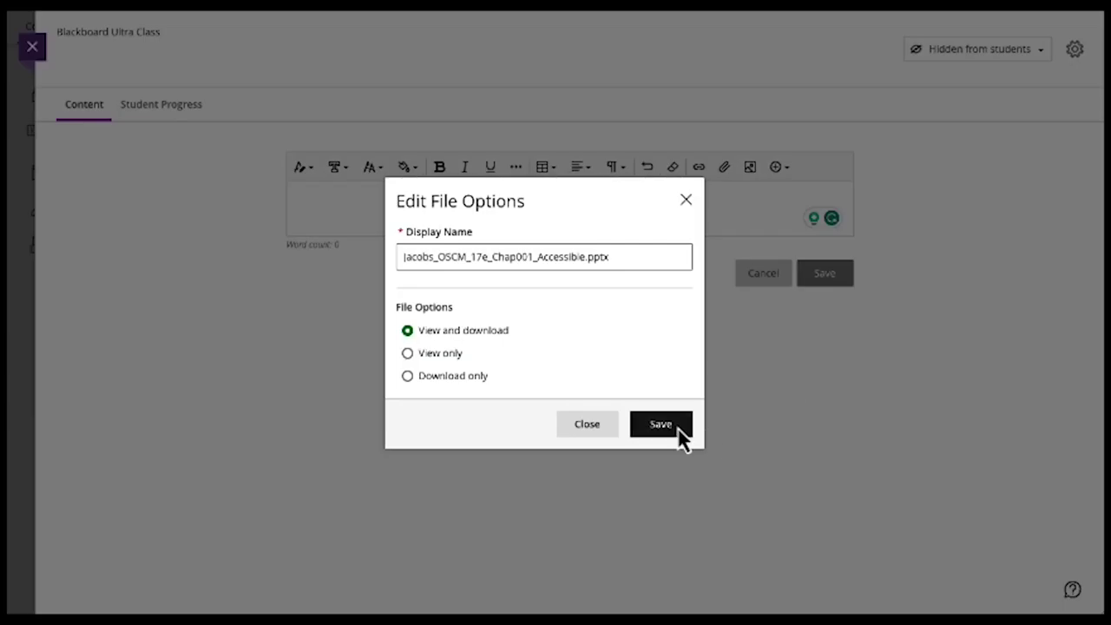
pyautogui.click(662, 425)
pyautogui.click(825, 273)
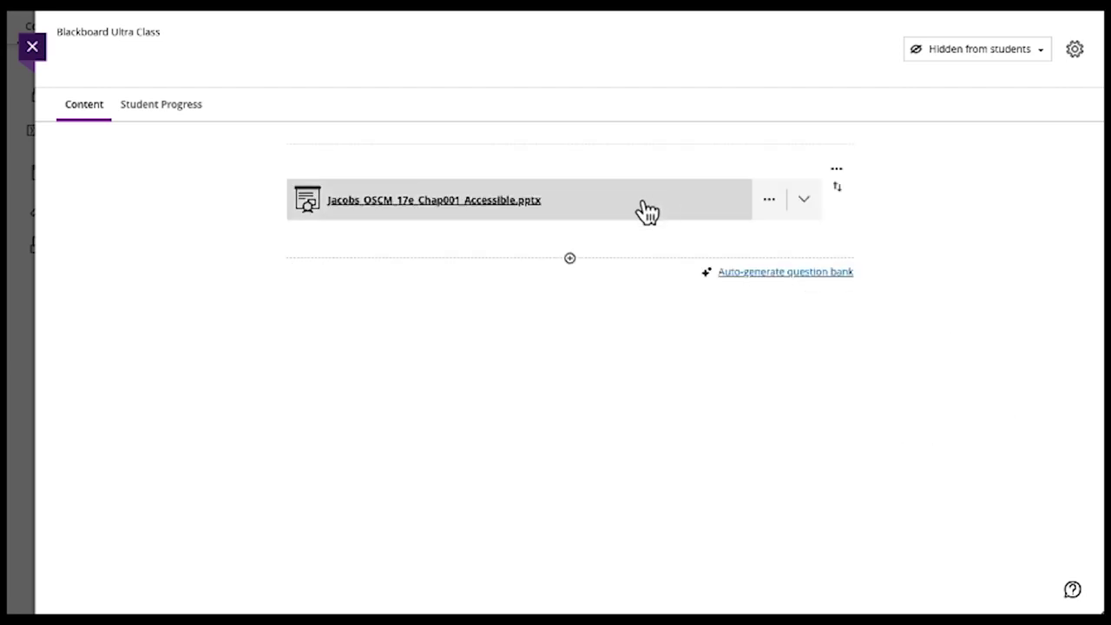
pyautogui.click(608, 213)
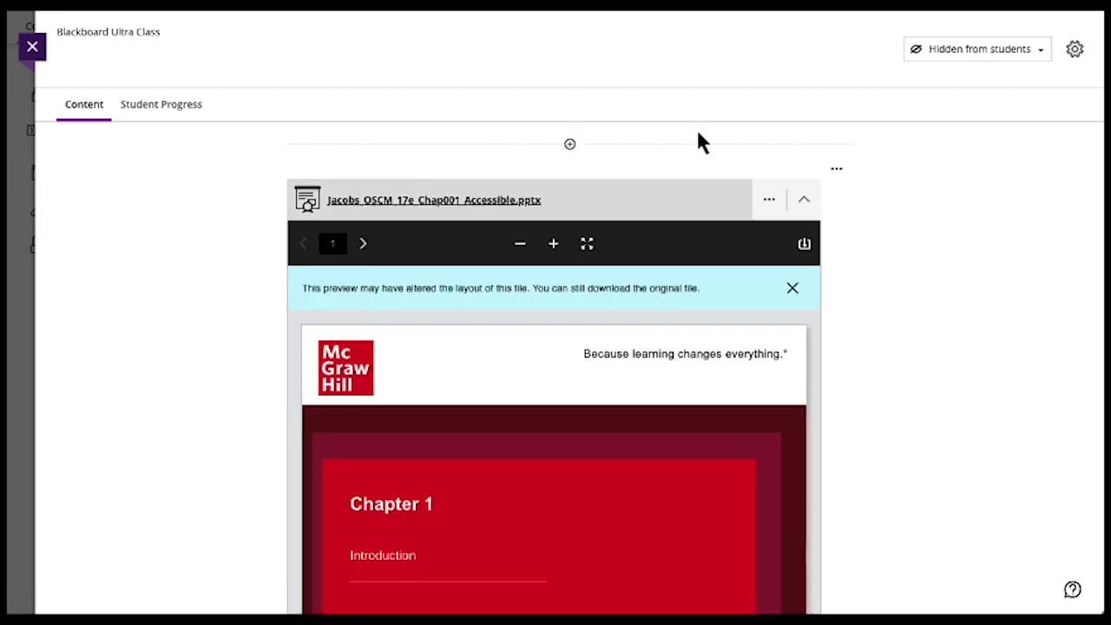
pyautogui.click(653, 202)
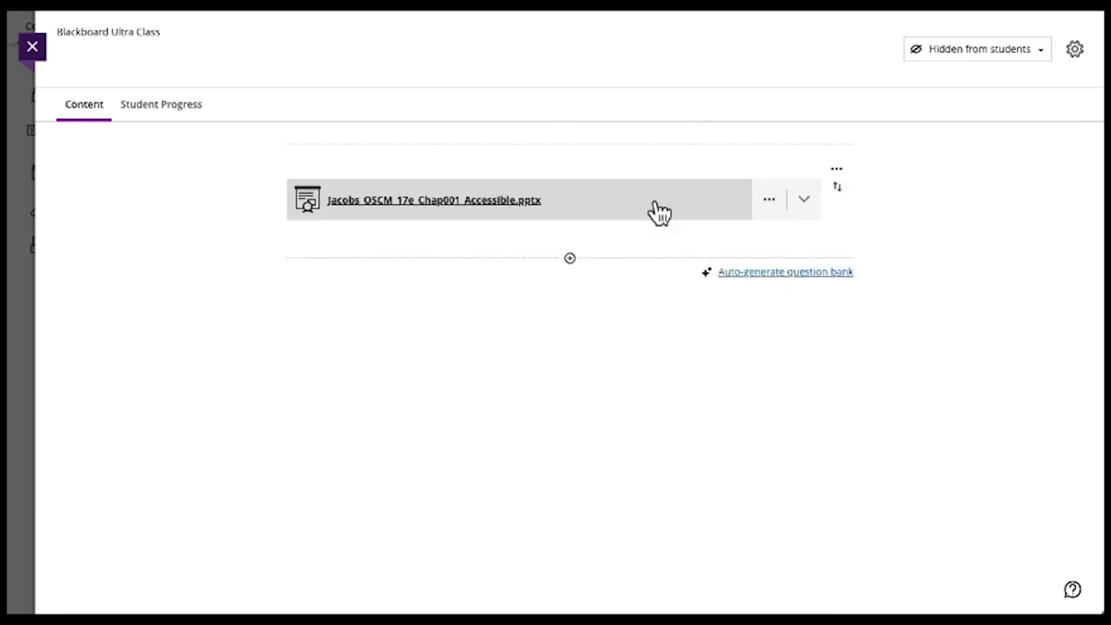
# Step: Auto-generate a question bank from the document with the Inspire me! type, and review the question types and suggested questions
pyautogui.click(763, 274)
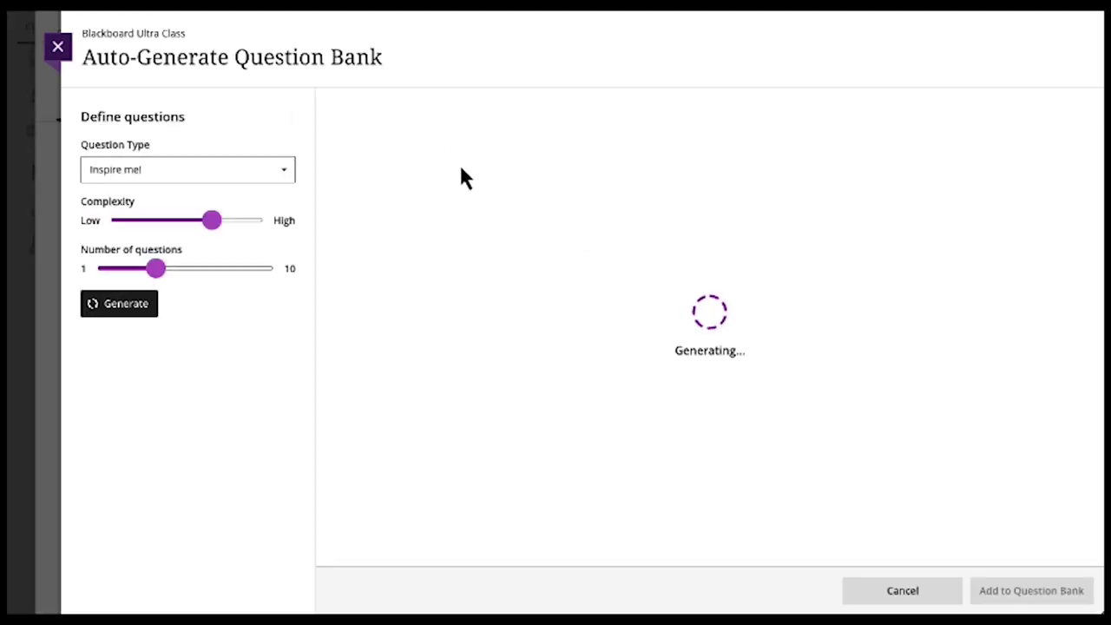
pyautogui.click(216, 181)
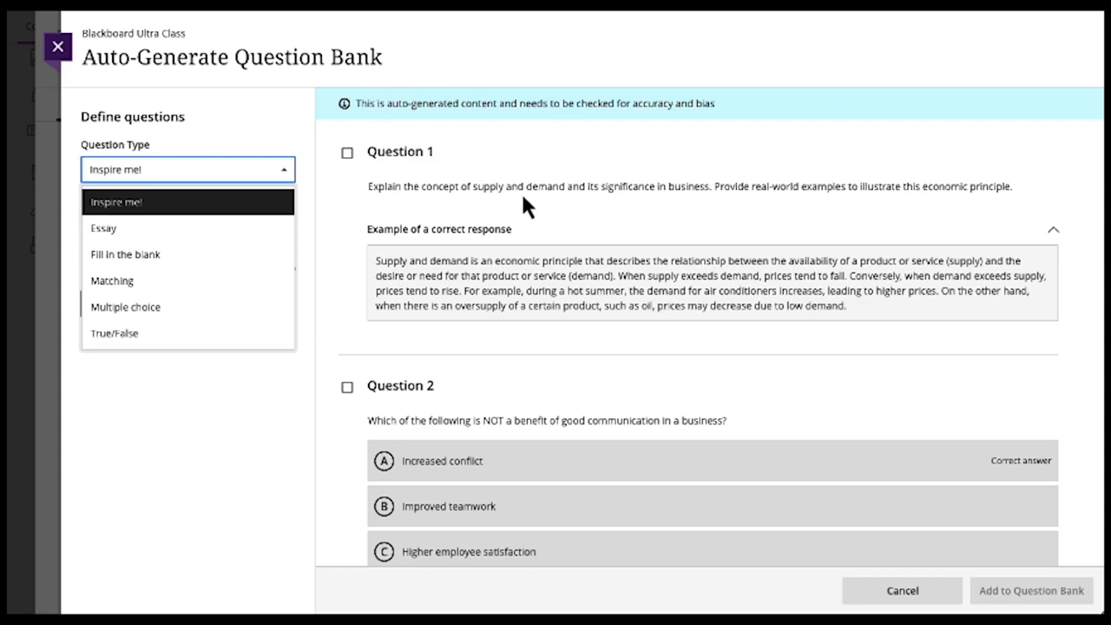
pyautogui.scroll(-5, 518, 254)
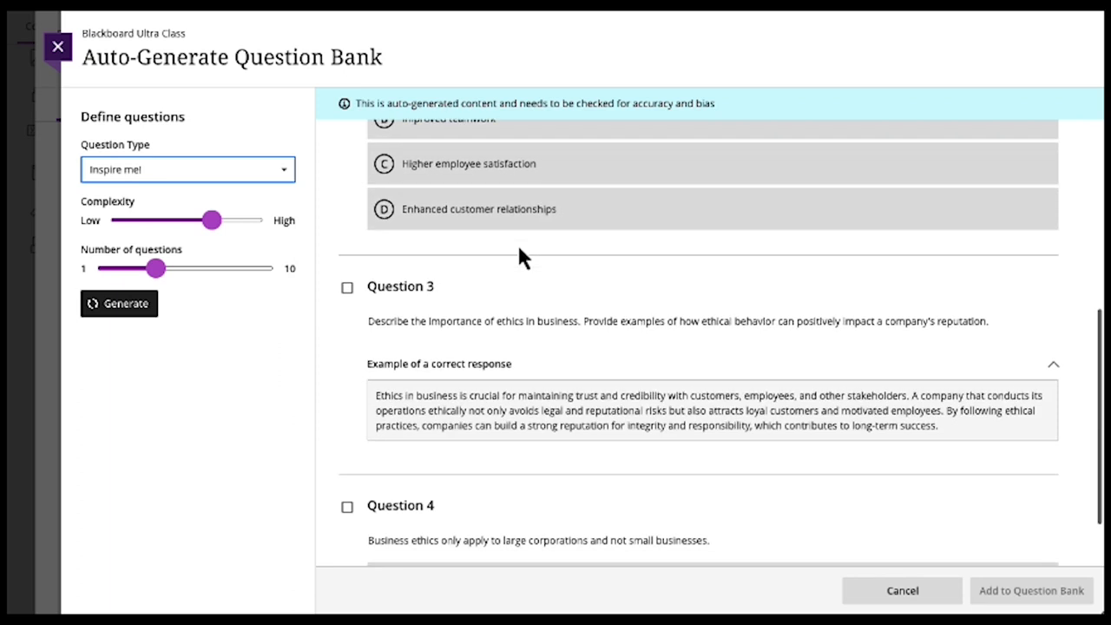
pyautogui.scroll(5, 464, 243)
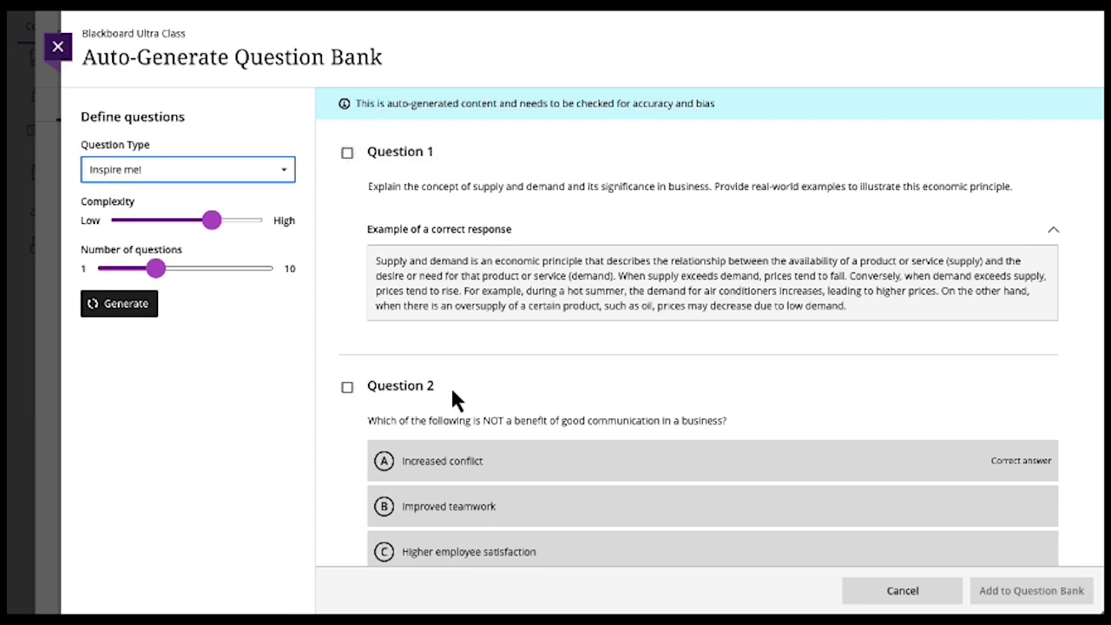
pyautogui.scroll(-5, 450, 384)
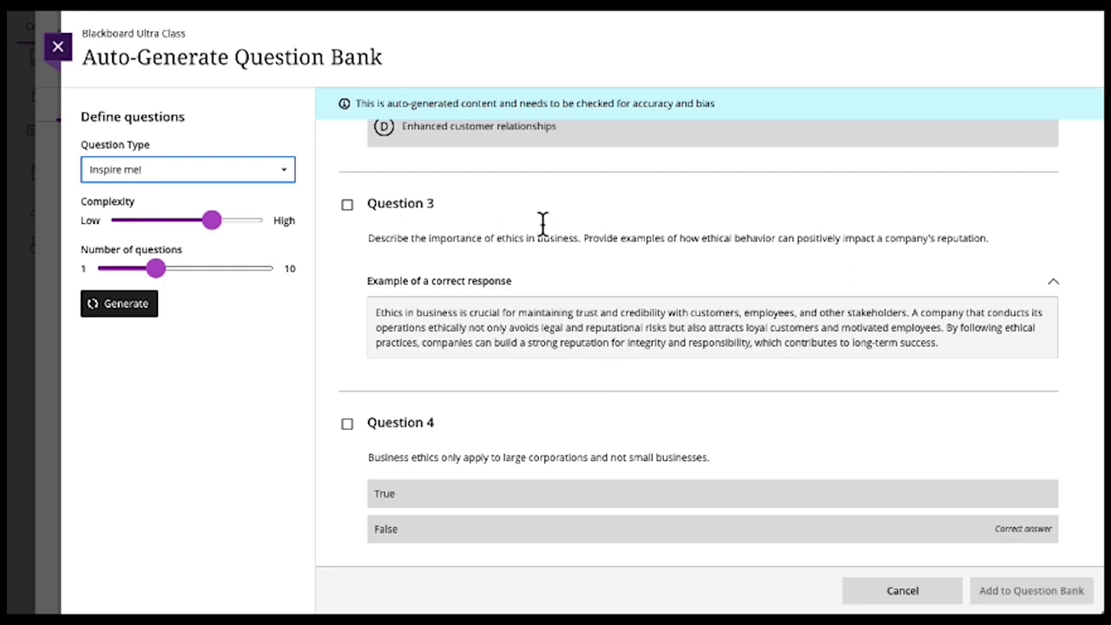
pyautogui.scroll(5, 508, 311)
# Step: Regenerate the question bank suggestions as Matching with the number of questions set to 5, and review the prompts and answers
pyautogui.click(294, 185)
pyautogui.click(171, 286)
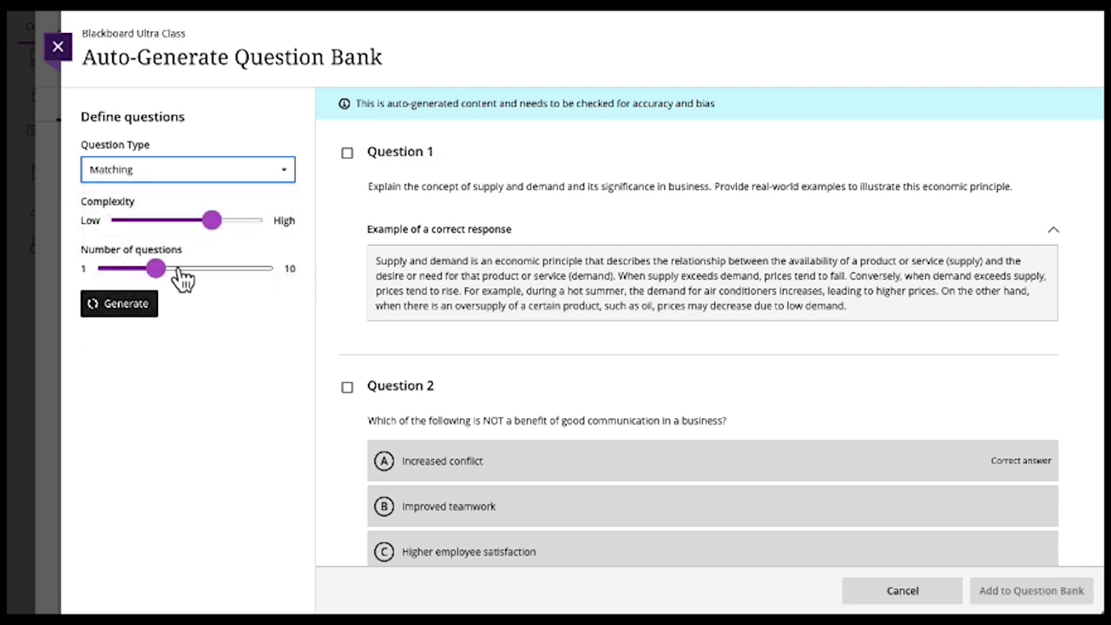
pyautogui.click(176, 269)
pyautogui.click(141, 311)
pyautogui.scroll(-2, 651, 291)
pyautogui.scroll(-8, 653, 291)
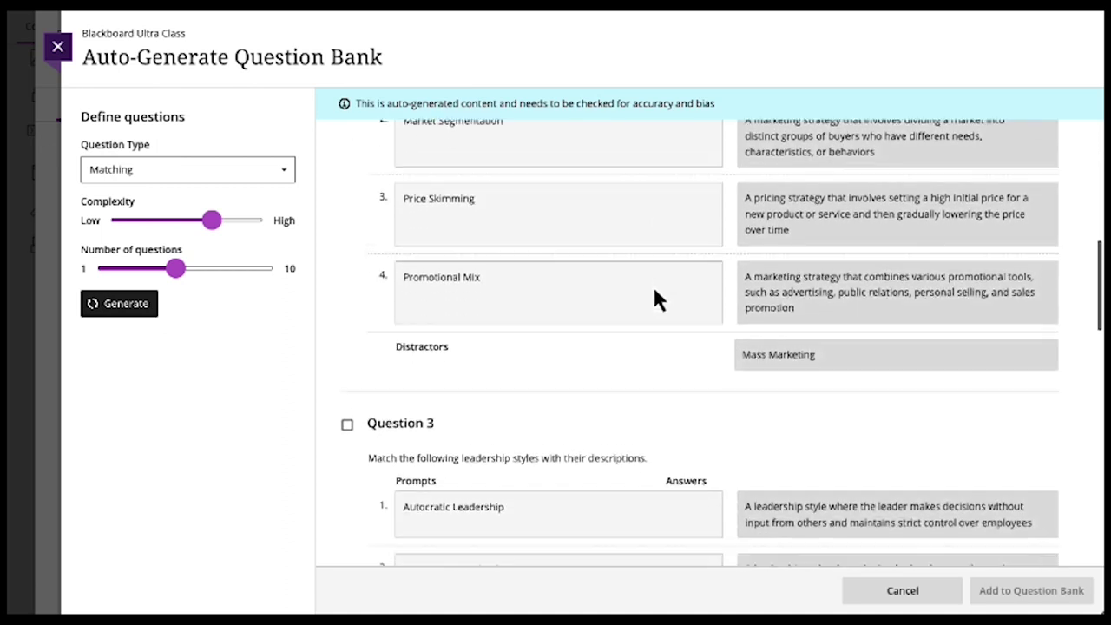
pyautogui.scroll(-10, 643, 349)
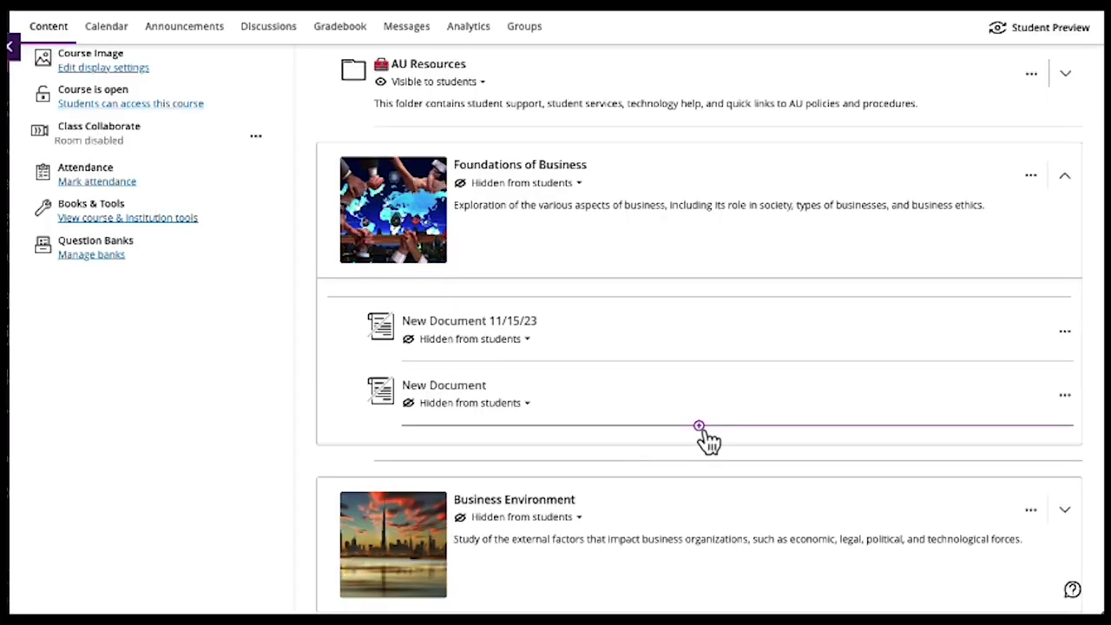
# Step: Create an assignment at the end of the Foundations of Business module with the text "An introductory assignment about marketing a product on social media"
pyautogui.click(699, 426)
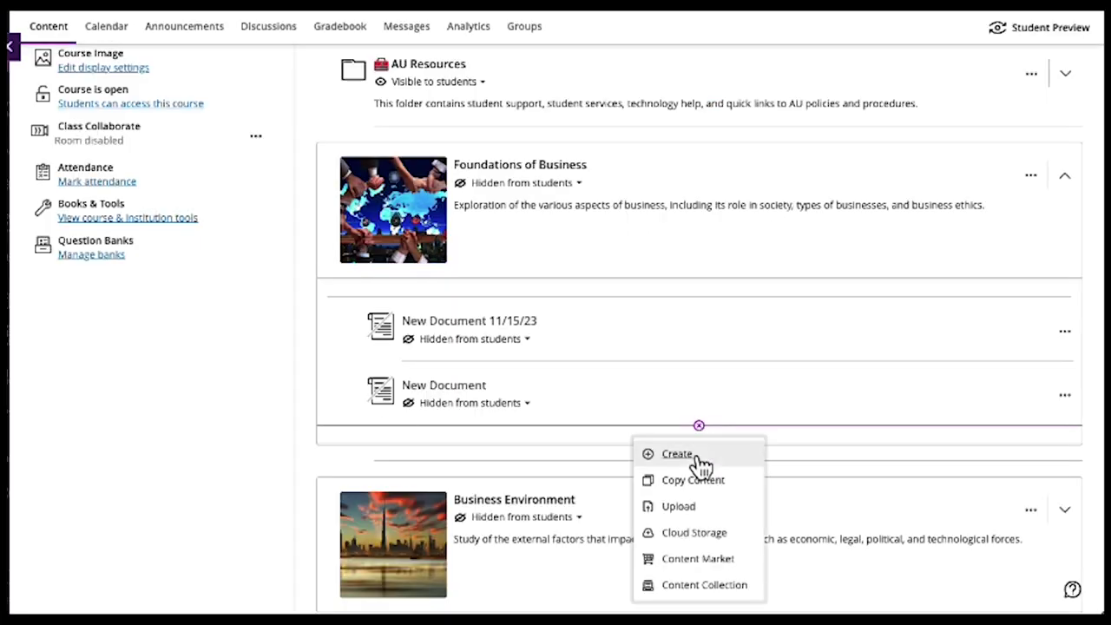
pyautogui.click(699, 455)
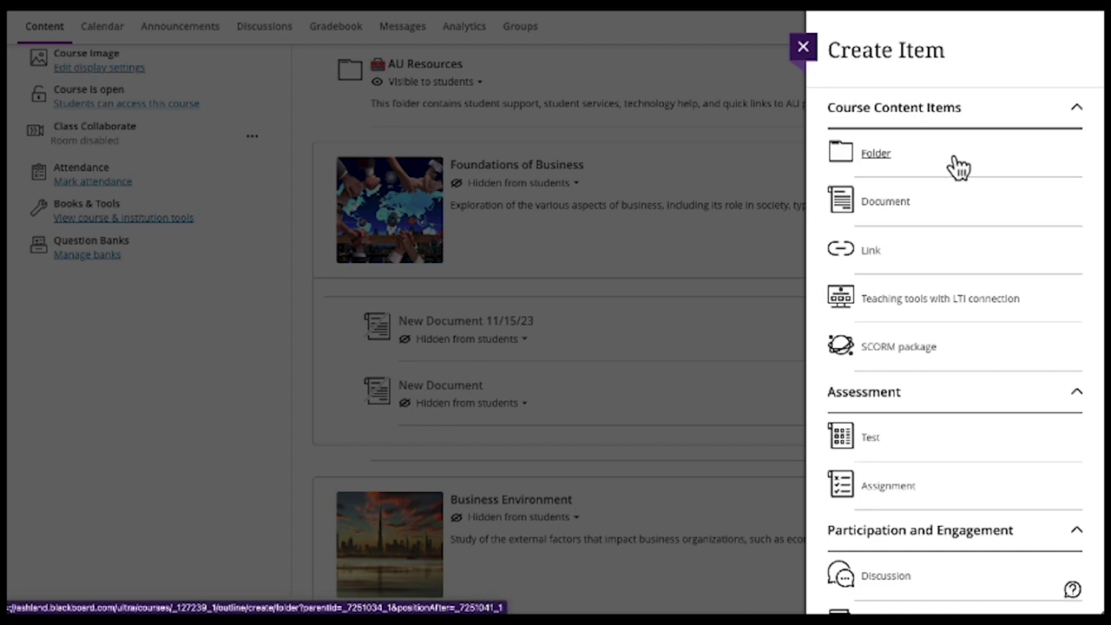
pyautogui.click(908, 490)
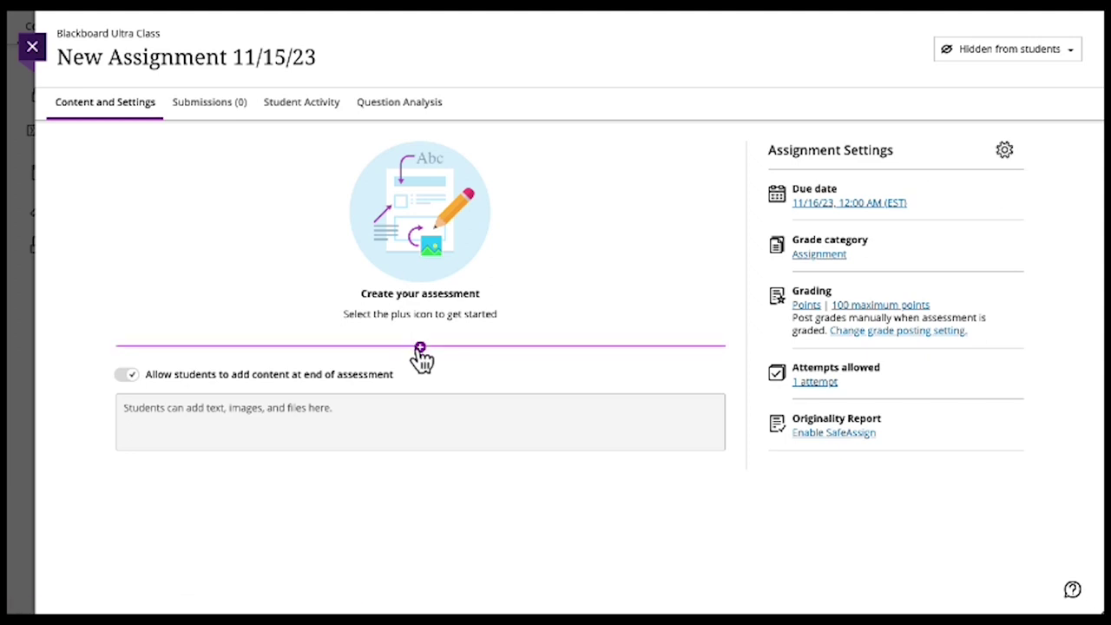
pyautogui.click(420, 348)
pyautogui.click(392, 511)
pyautogui.write('An introductory assignment about marketing a product on social media')
pyautogui.click(703, 295)
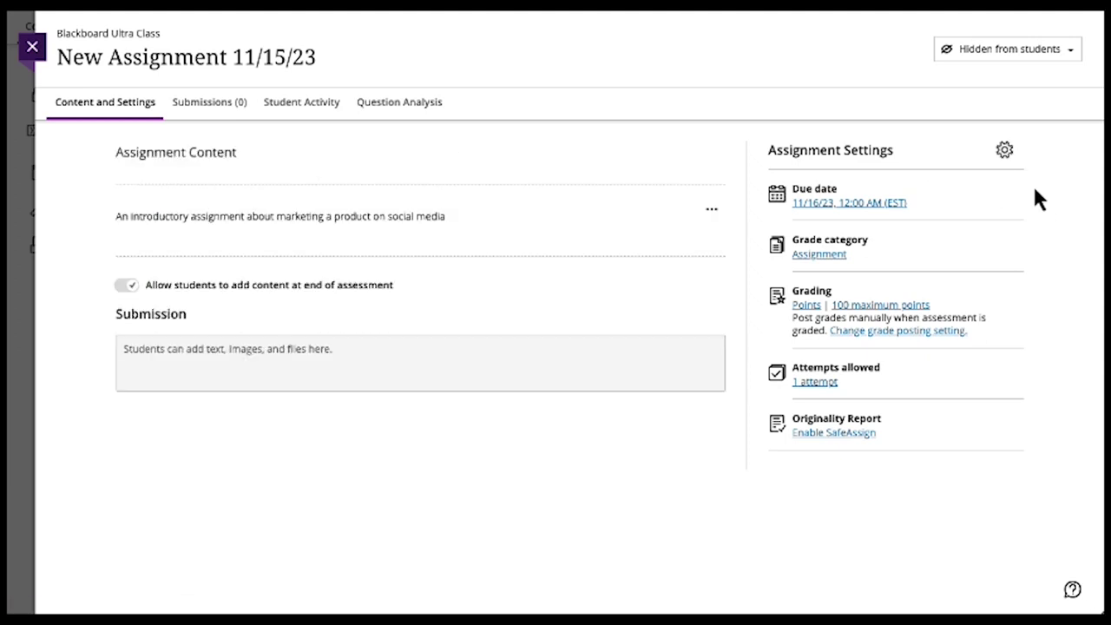
# Step: Generate a grading rubric for the assignment from its settings, checking the available rubric types and keeping Percentage
pyautogui.click(1004, 150)
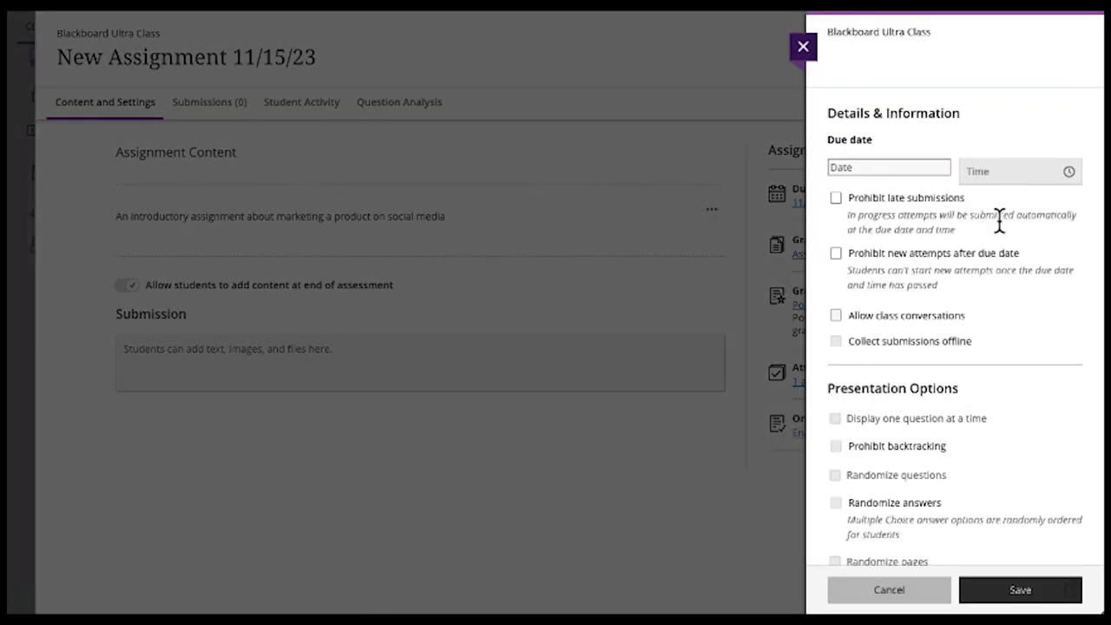
pyautogui.scroll(-10, 972, 372)
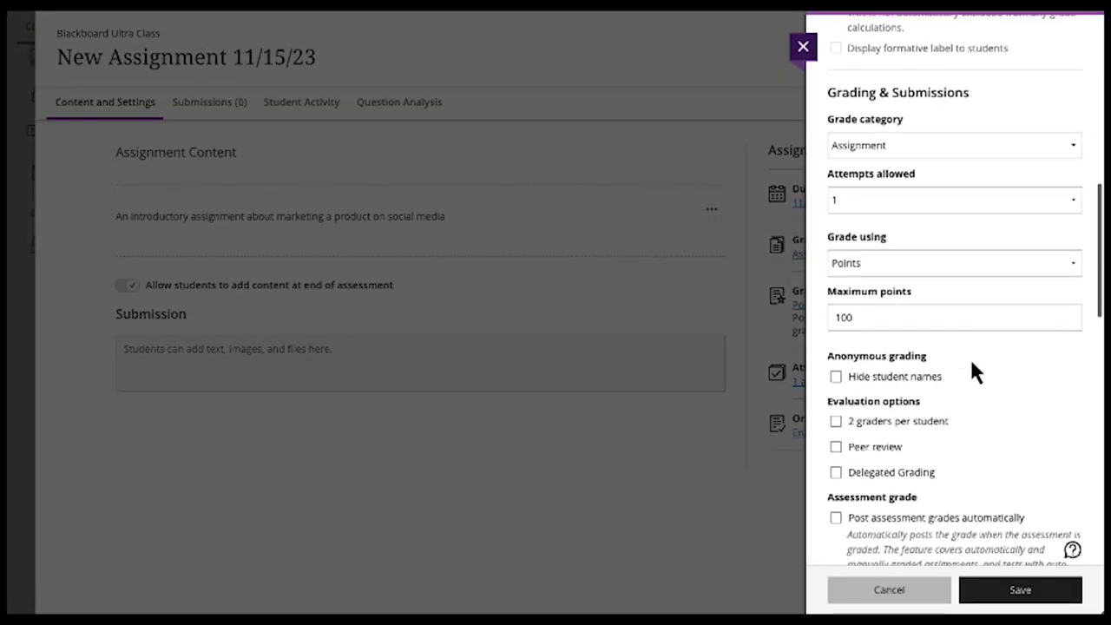
pyautogui.scroll(-10, 972, 372)
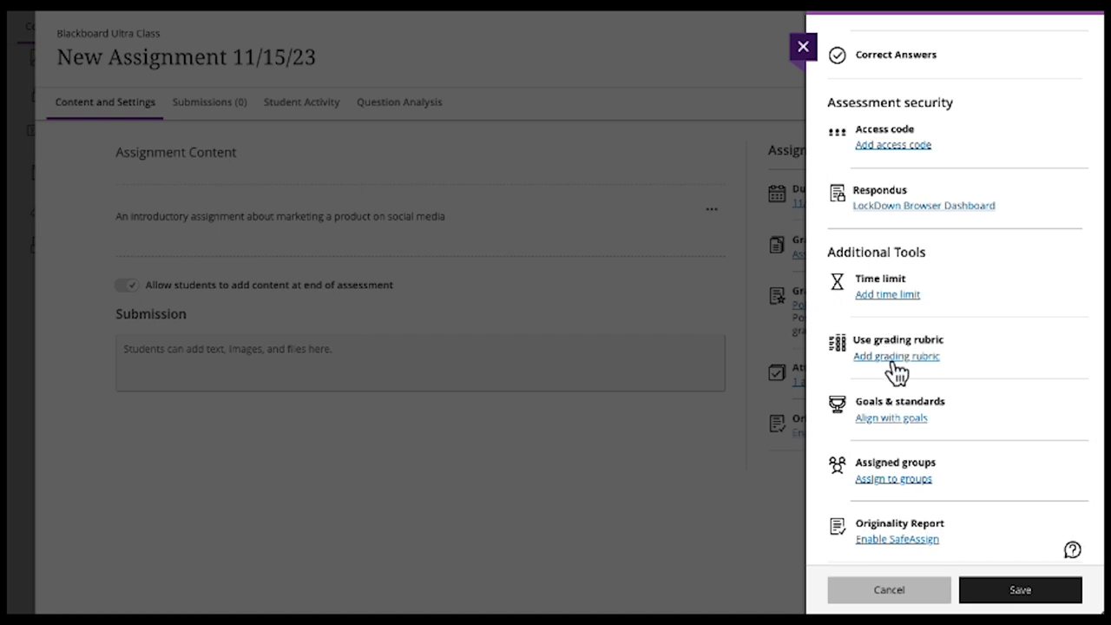
pyautogui.click(896, 356)
pyautogui.scroll(6, 1011, 328)
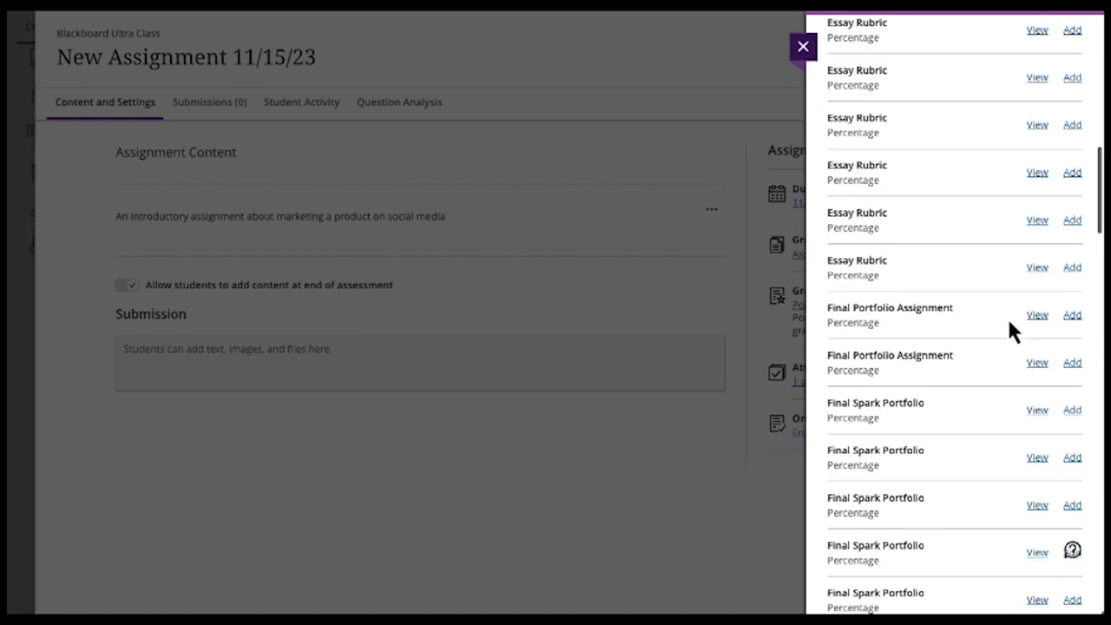
pyautogui.scroll(10, 1009, 329)
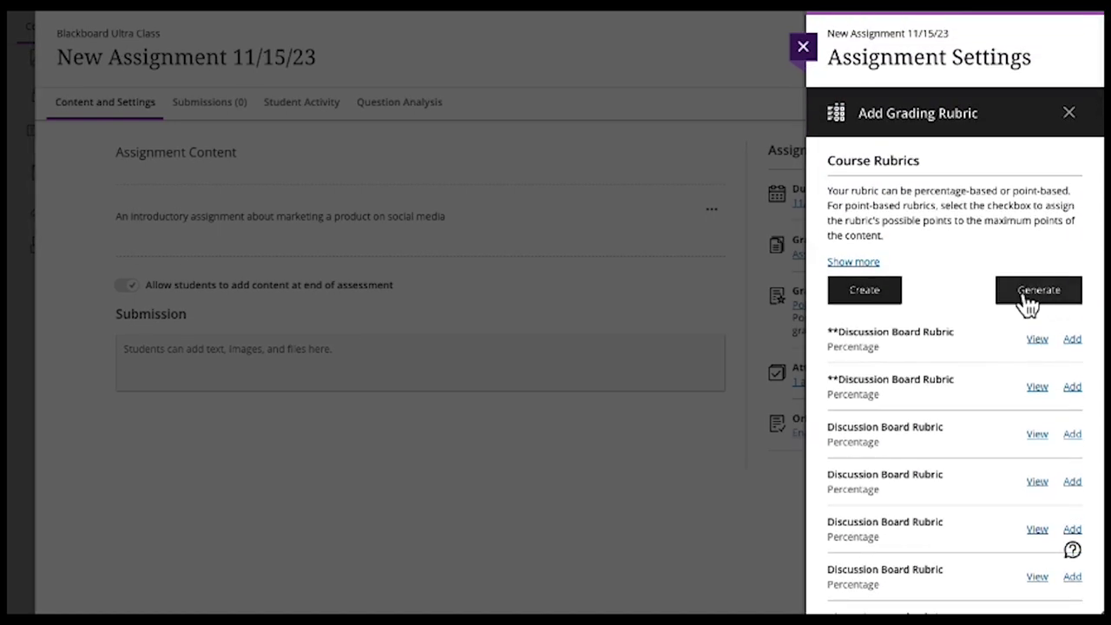
pyautogui.click(1038, 294)
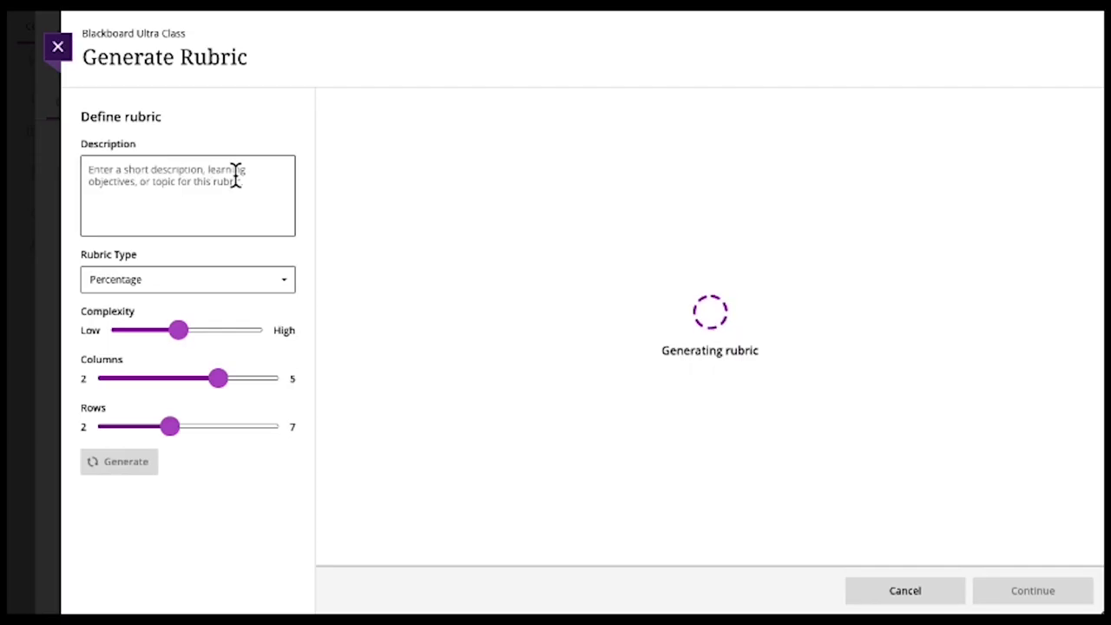
pyautogui.click(146, 282)
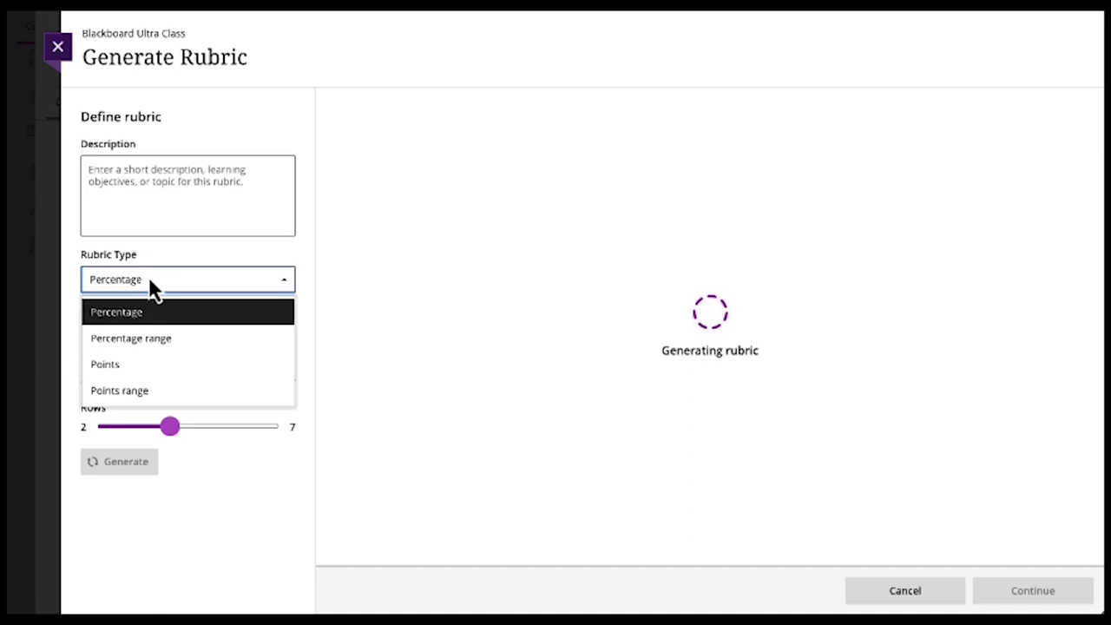
pyautogui.click(148, 277)
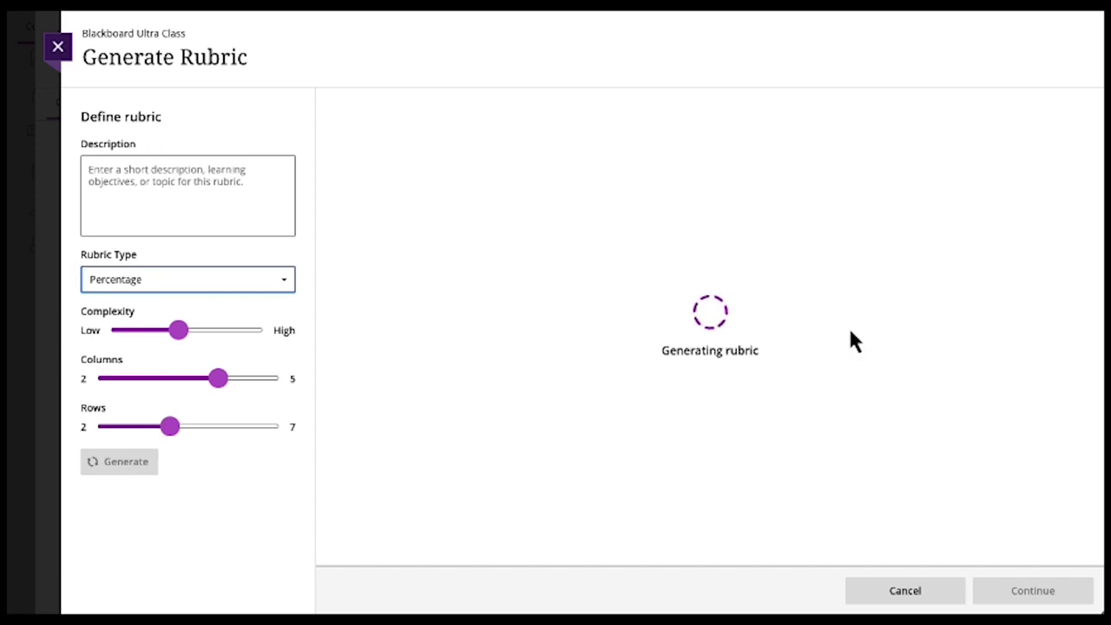
# Step: Review the generated rubric's criteria and performance levels, and accept it for editing
pyautogui.scroll(-3, 770, 434)
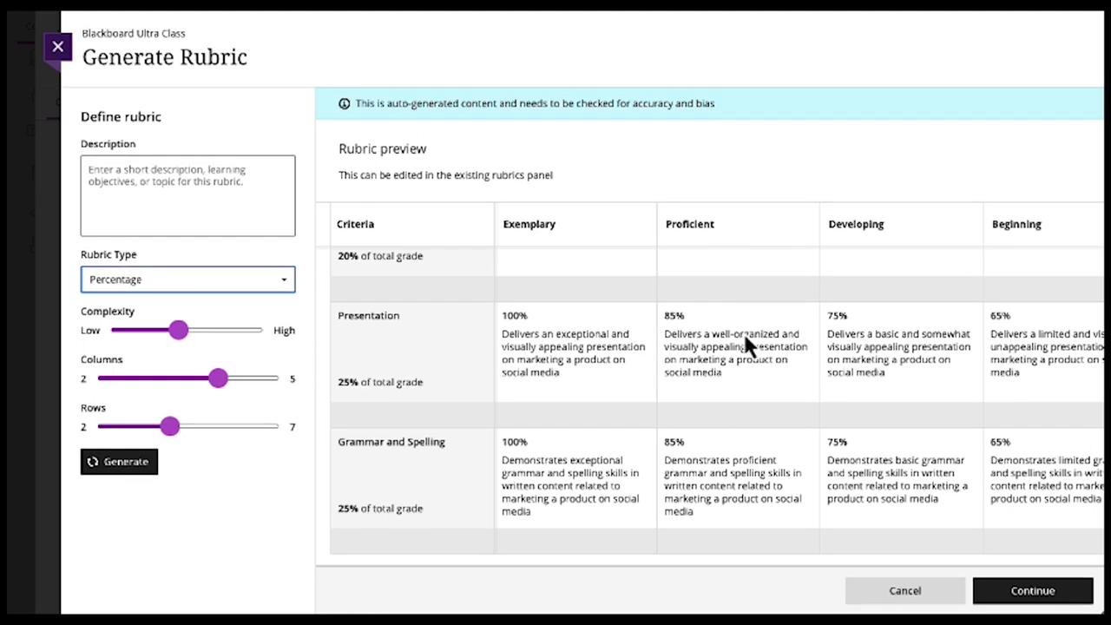
pyautogui.scroll(3, 666, 338)
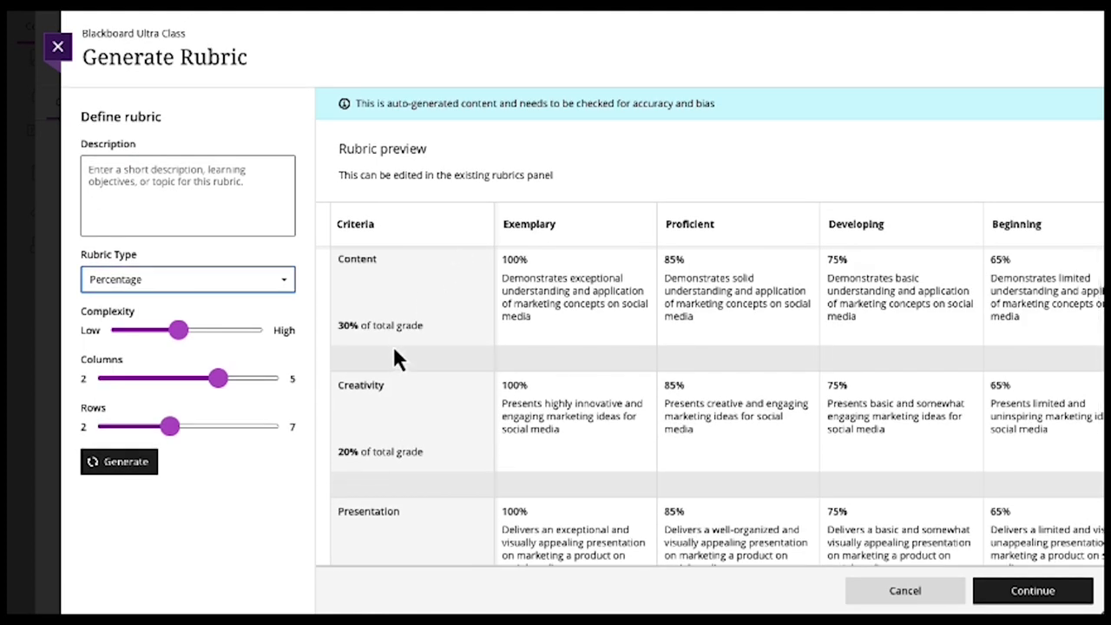
pyautogui.scroll(-3, 486, 453)
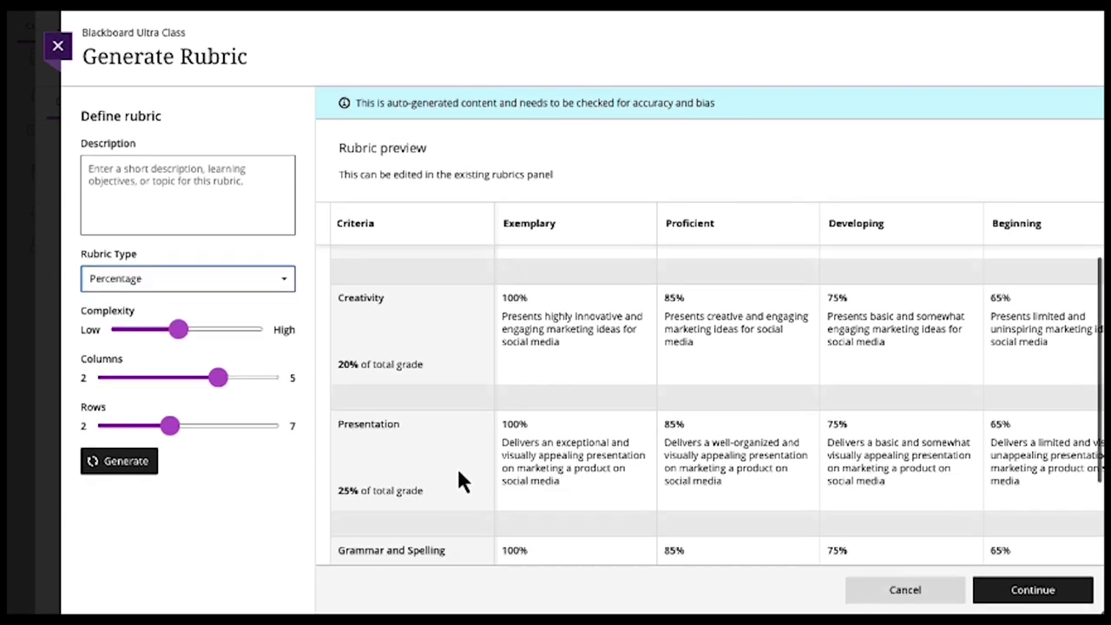
pyautogui.scroll(3, 426, 469)
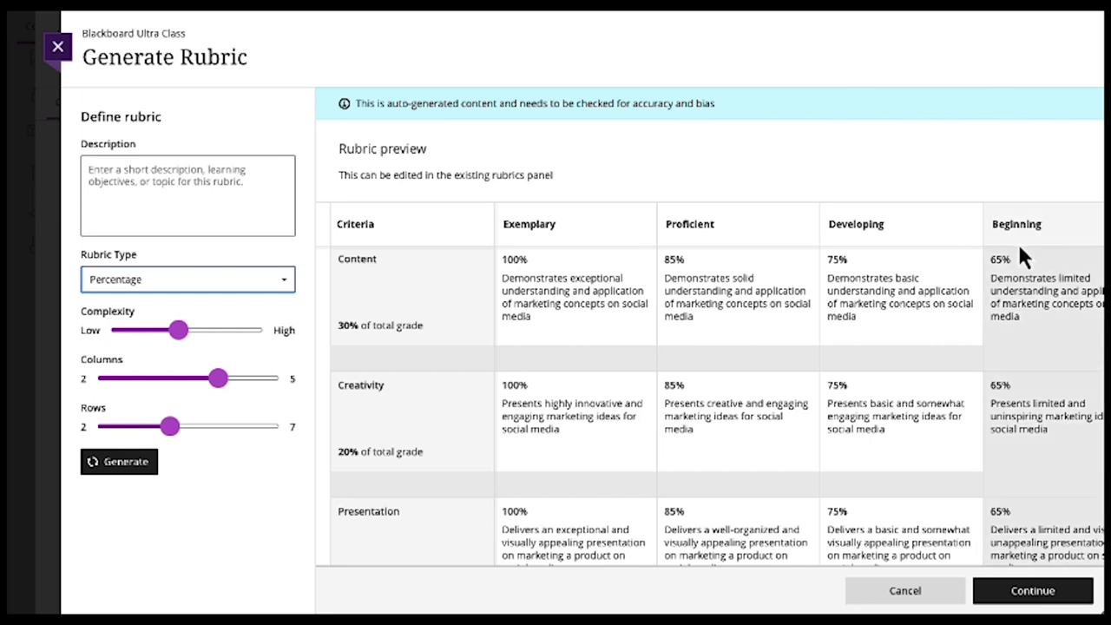
pyautogui.click(1022, 595)
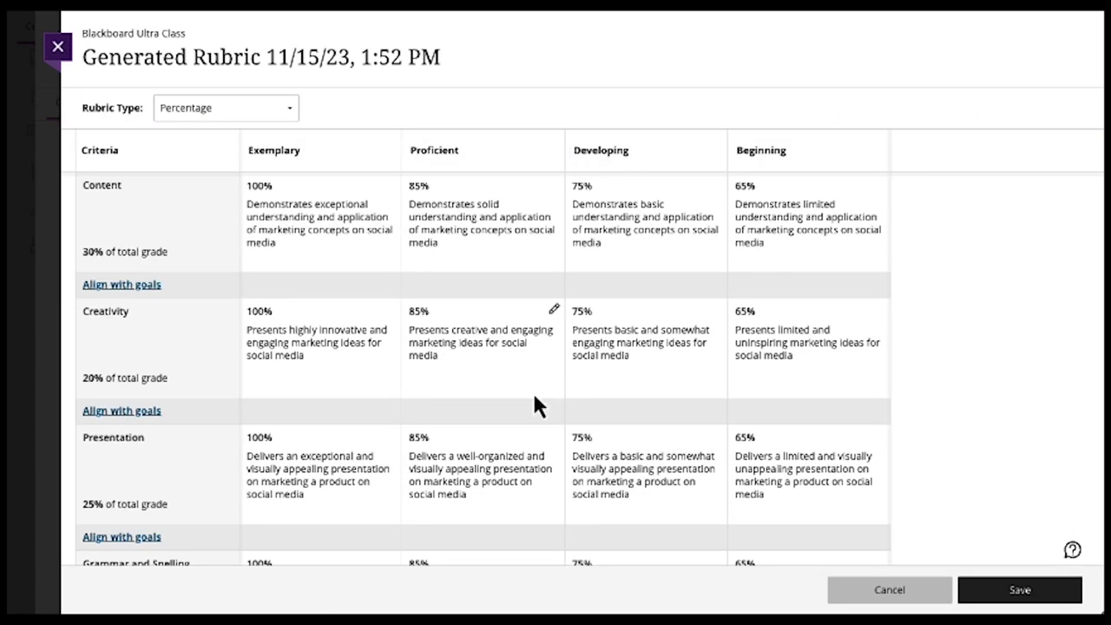